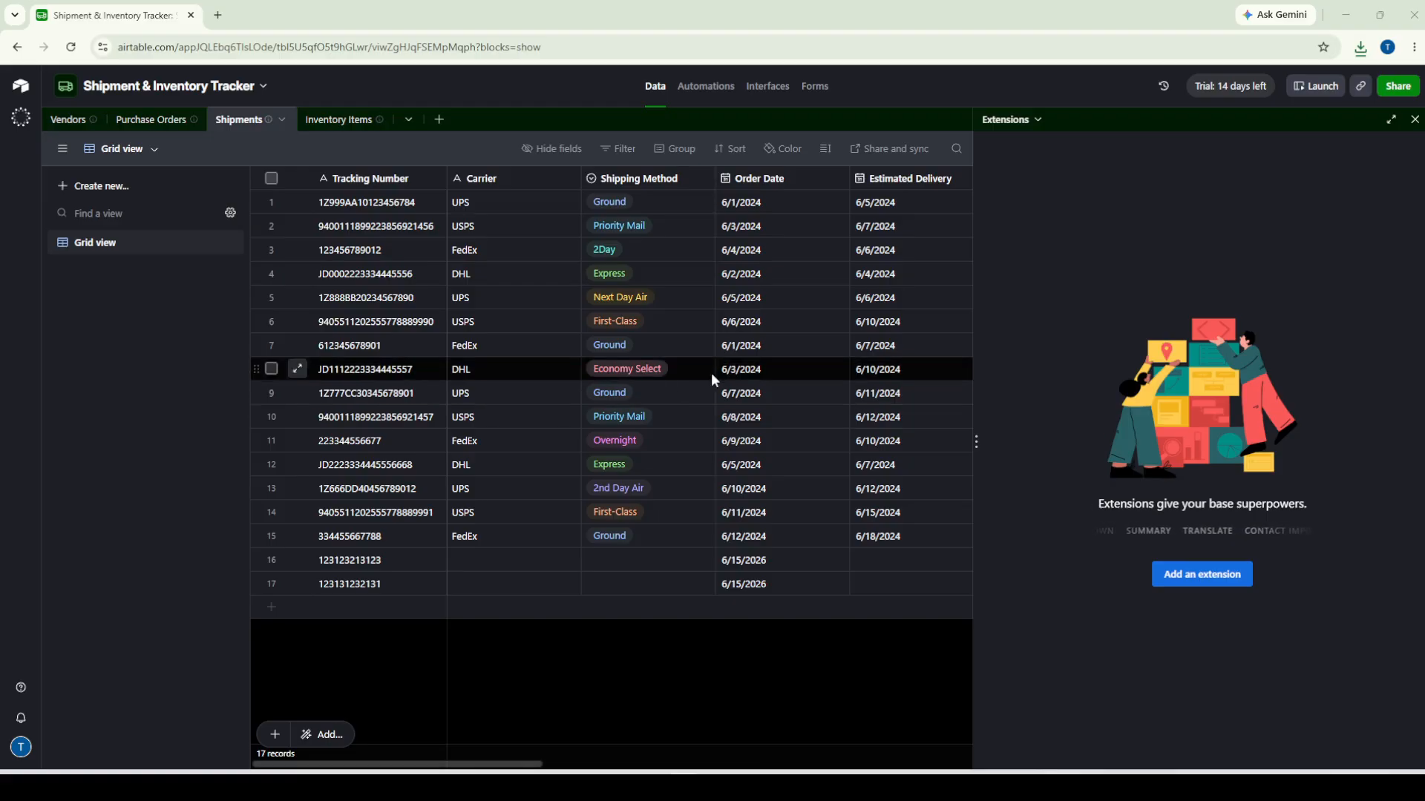
Switch to the dummy_companies_100 workbook in Excel and dismiss the possible data loss notice.
{"action": "left_click", "coordinate": [954, 787]}
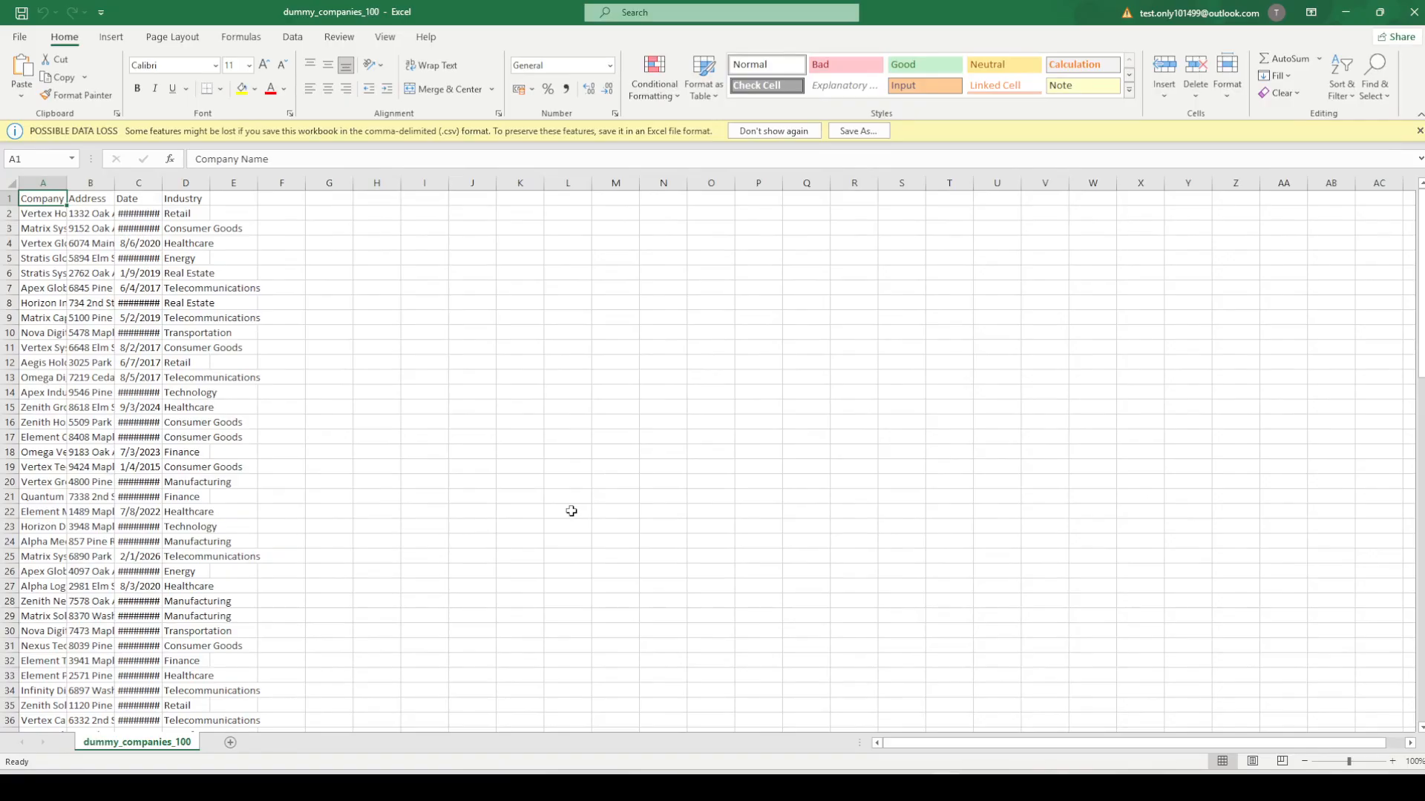
{"action": "scroll", "coordinate": [572, 510], "scroll_direction": "down", "scroll_amount": 4}
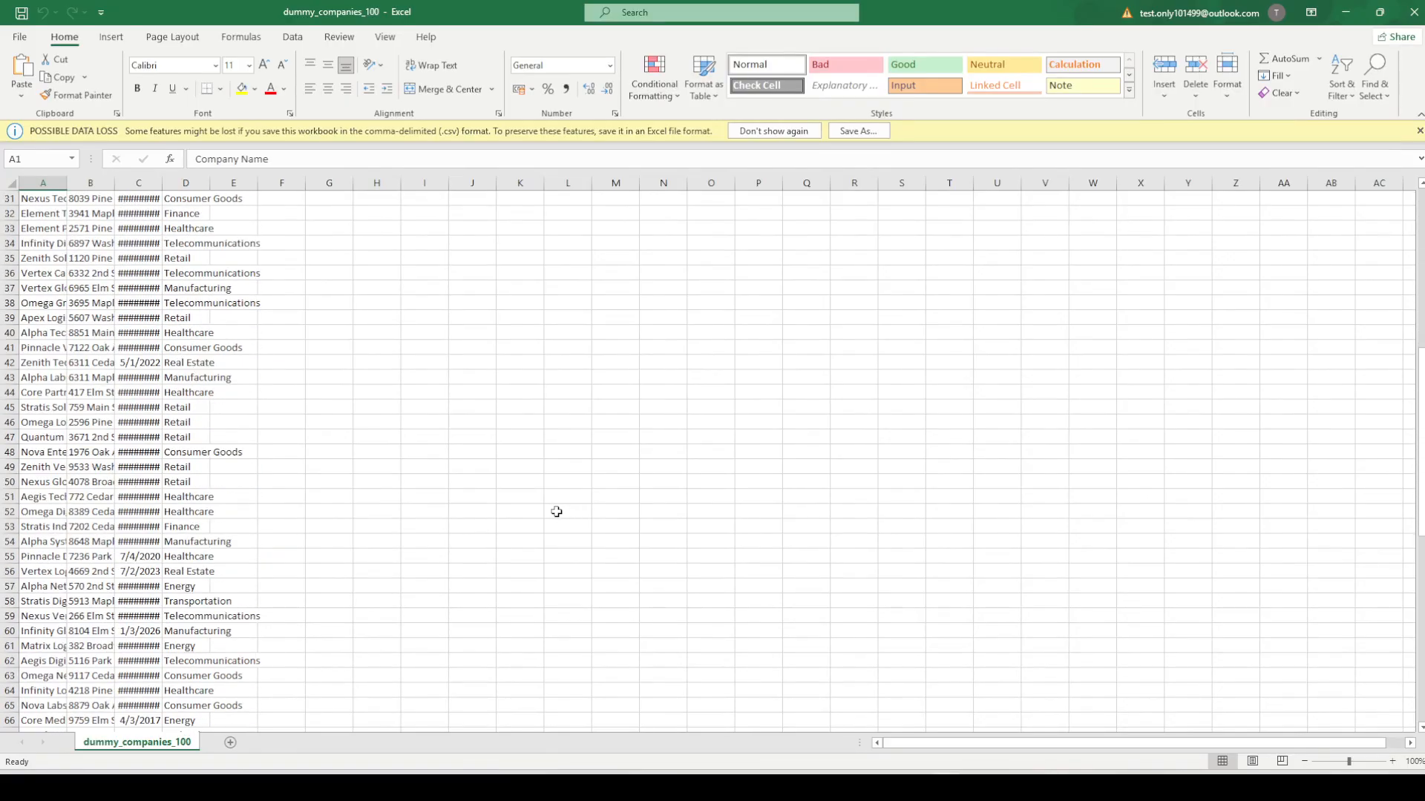
{"action": "scroll", "coordinate": [557, 513], "scroll_direction": "up", "scroll_amount": 4}
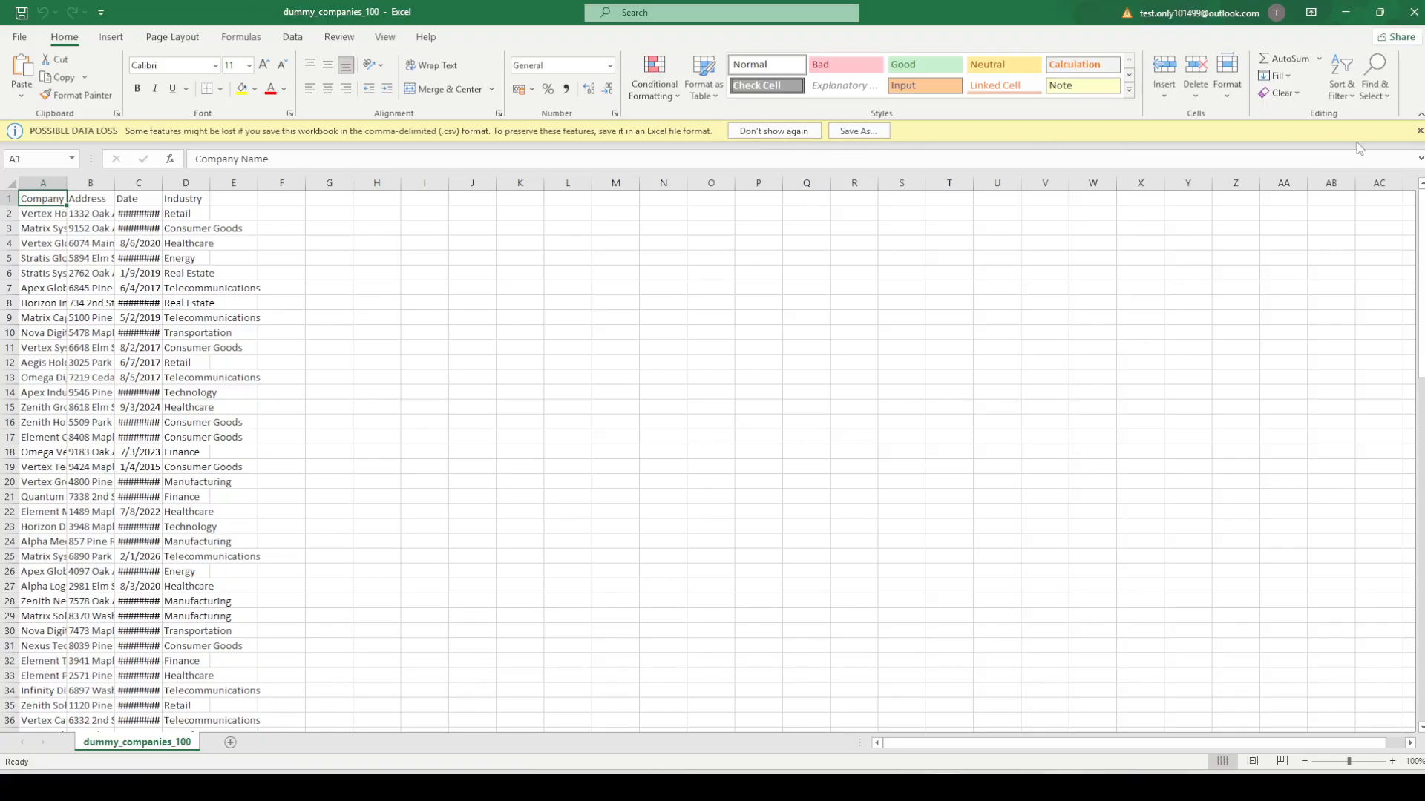
{"action": "left_click", "coordinate": [1419, 132]}
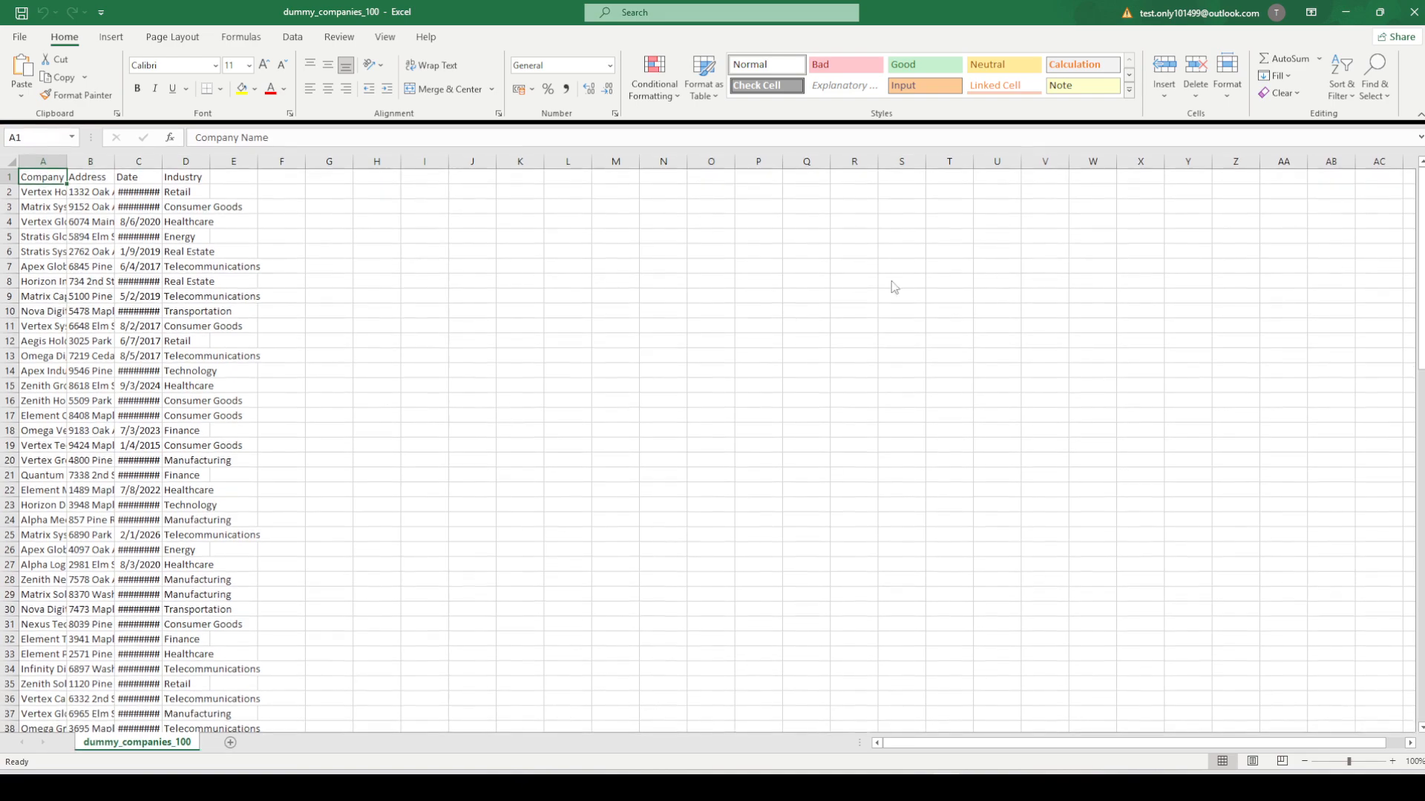
Auto-fit the widths of columns A through D so the company names, addresses, dates and industries show in full.
{"action": "scroll", "coordinate": [371, 400], "scroll_direction": "down", "scroll_amount": 15}
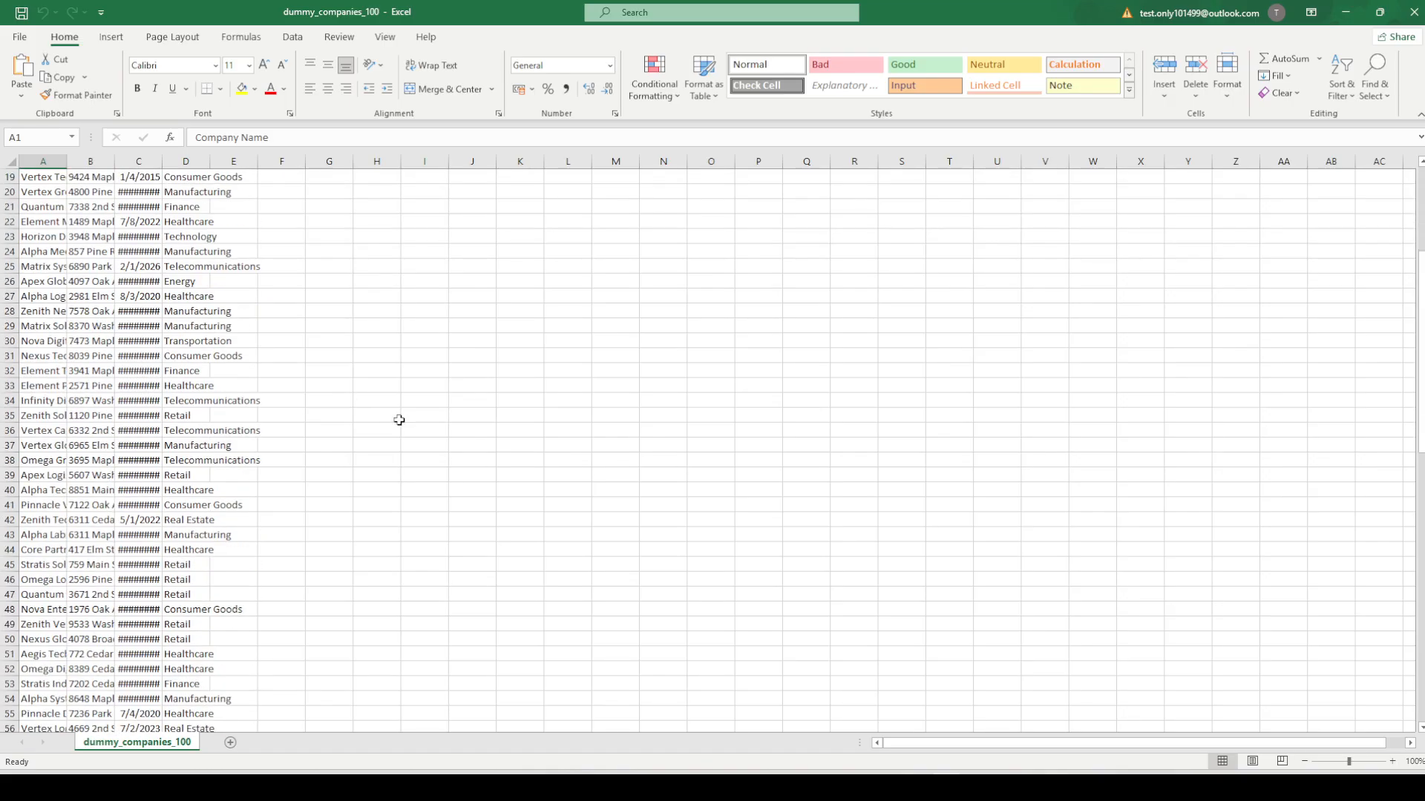
{"action": "scroll", "coordinate": [410, 410], "scroll_direction": "up", "scroll_amount": 11}
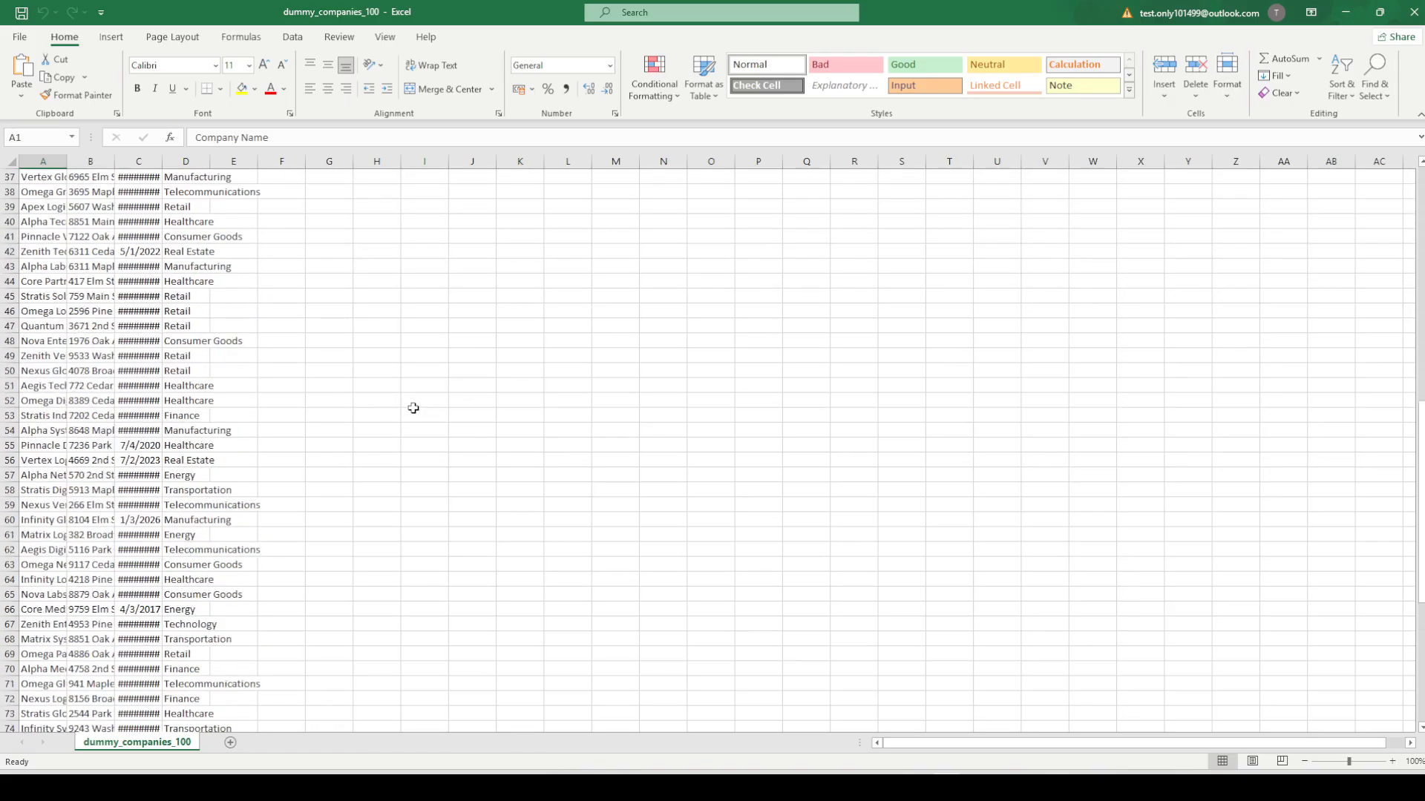
{"action": "scroll", "coordinate": [414, 409], "scroll_direction": "up", "scroll_amount": 4}
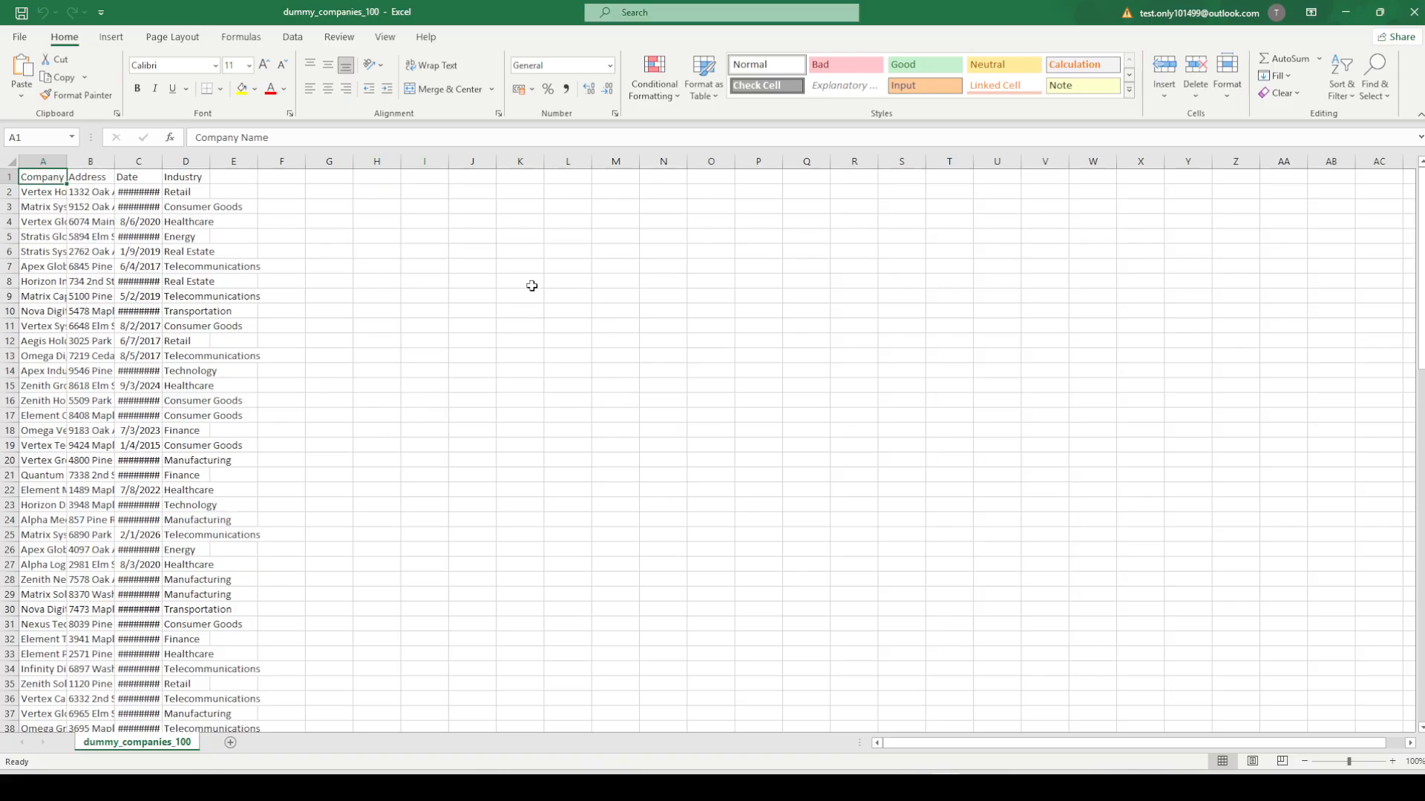
{"action": "double_click", "coordinate": [68, 166]}
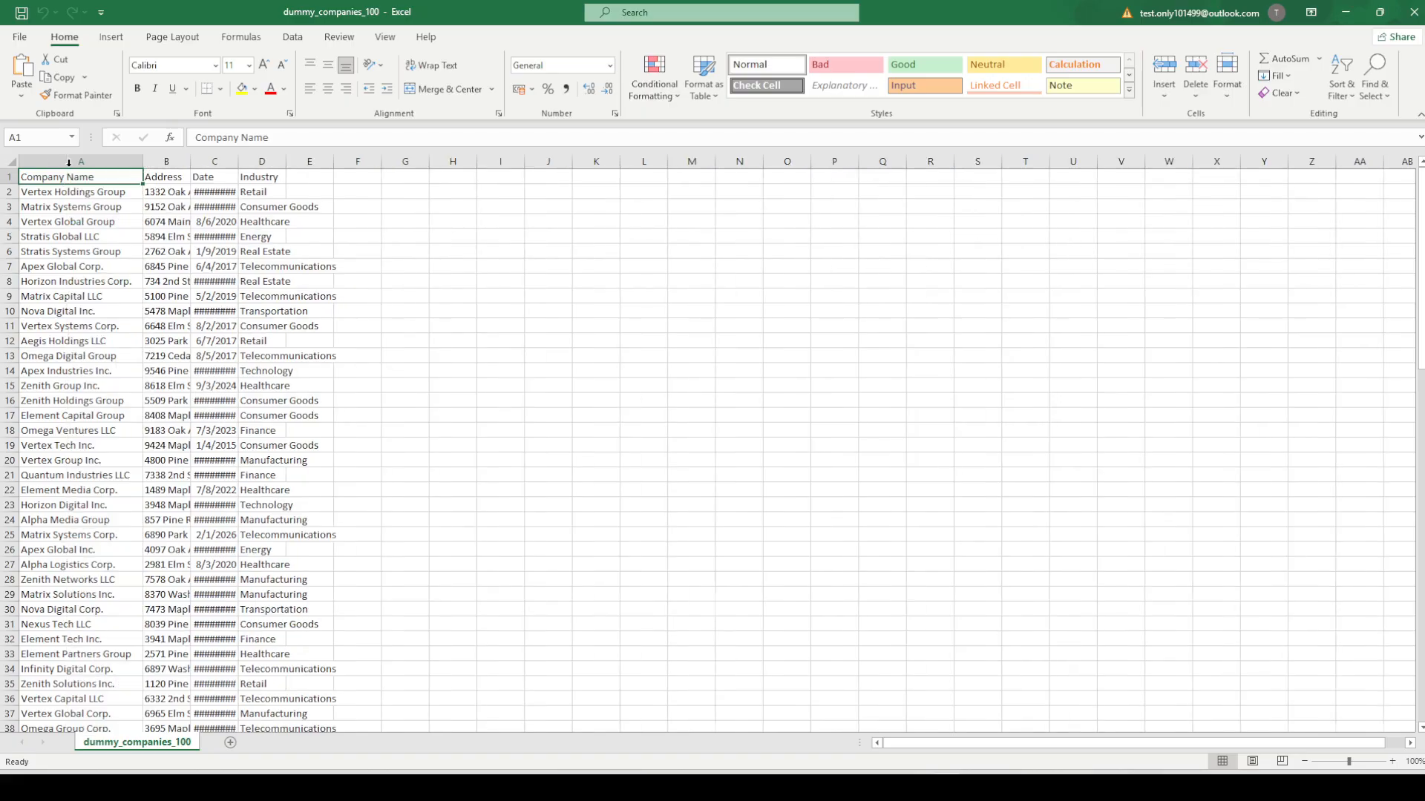
{"action": "double_click", "coordinate": [190, 163]}
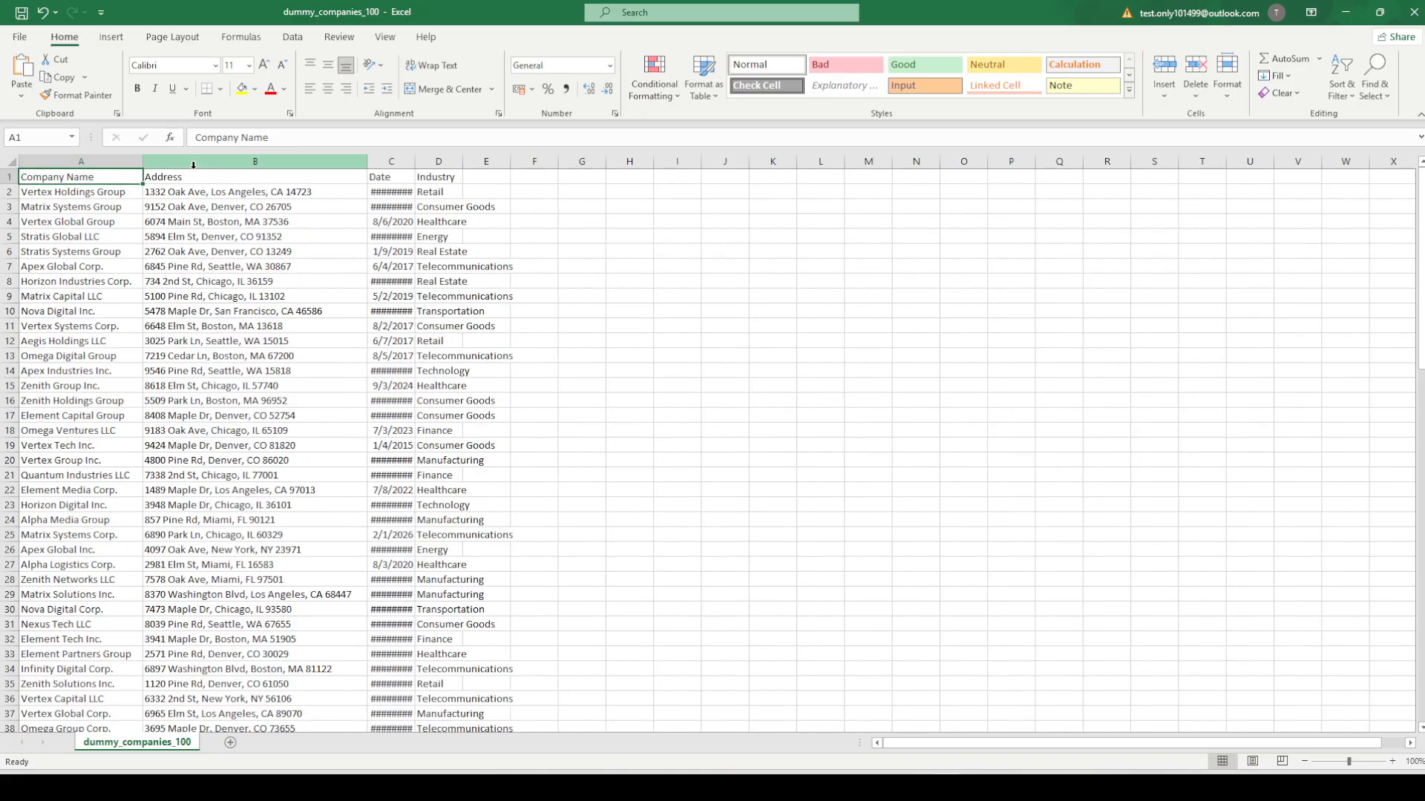
{"action": "double_click", "coordinate": [416, 161]}
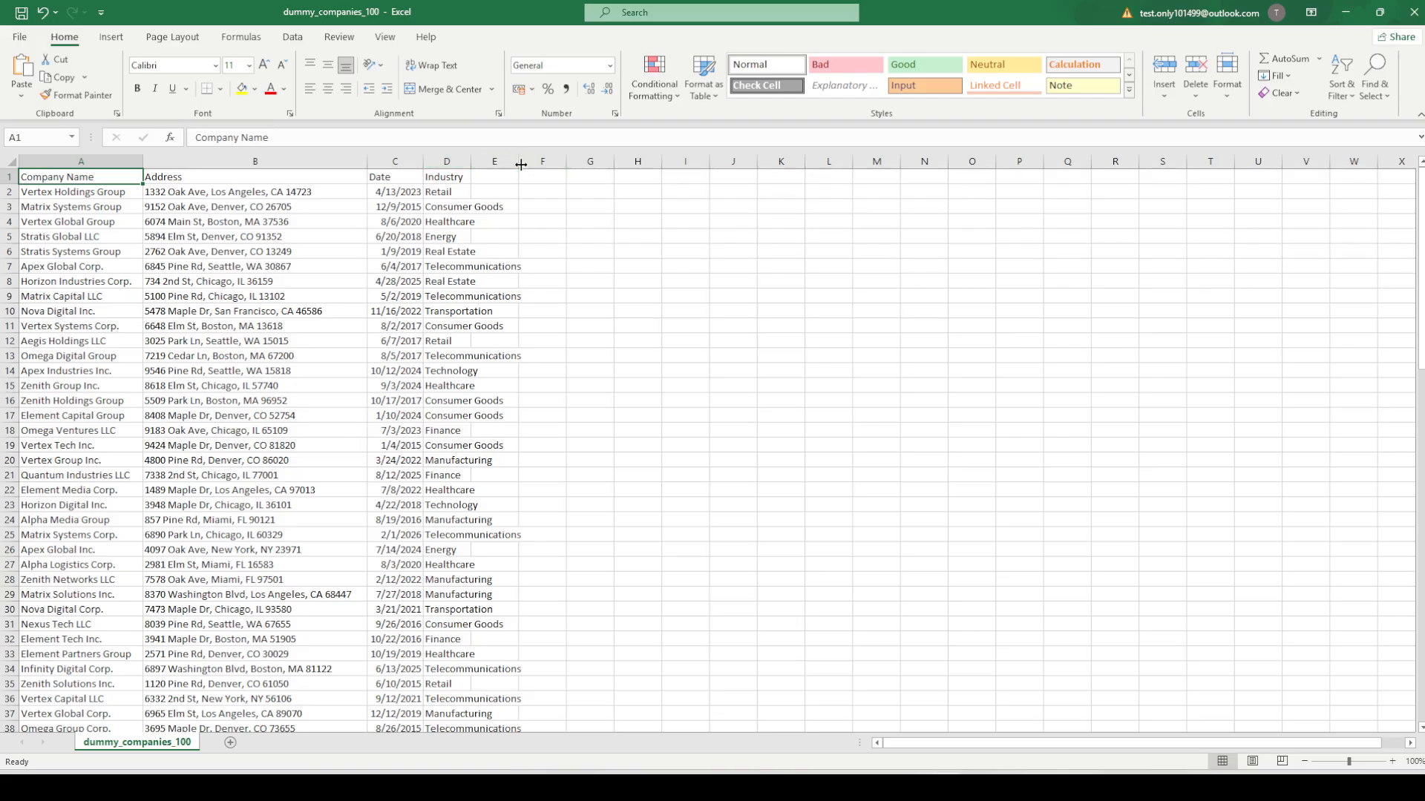
{"action": "double_click", "coordinate": [470, 168]}
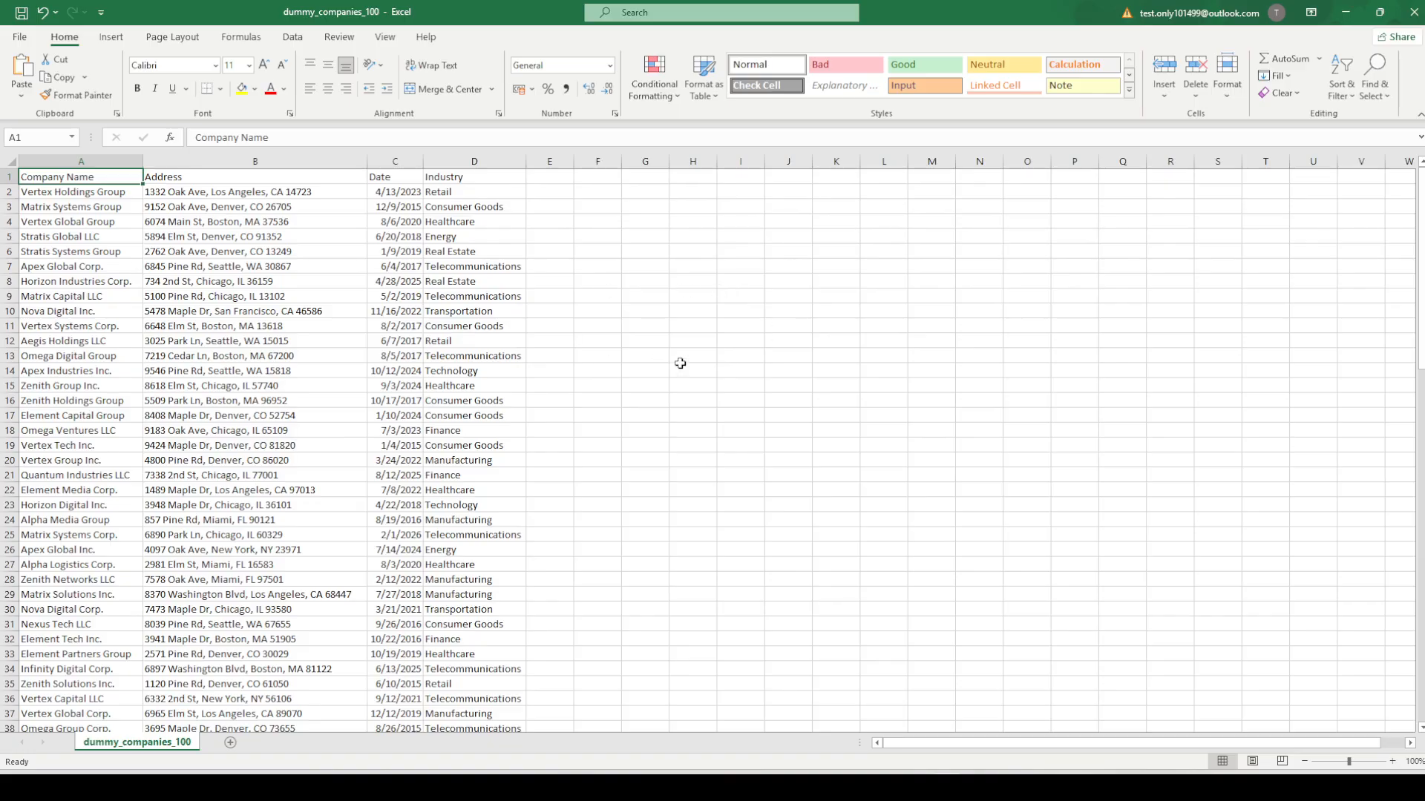
Look through the company records down to the last row and back to the header row.
{"action": "scroll", "coordinate": [626, 389], "scroll_direction": "down", "scroll_amount": 20}
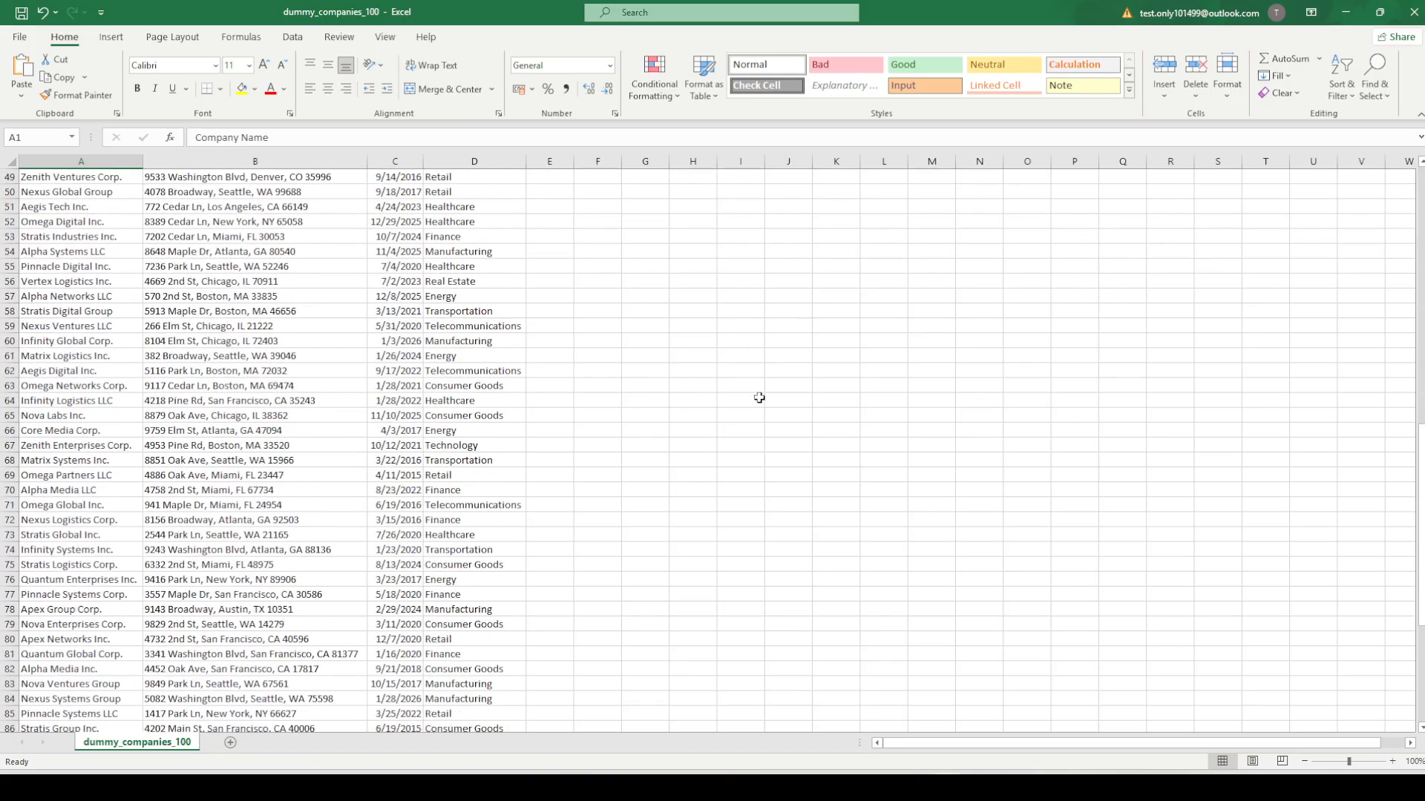
{"action": "scroll", "coordinate": [742, 404], "scroll_direction": "up", "scroll_amount": 20}
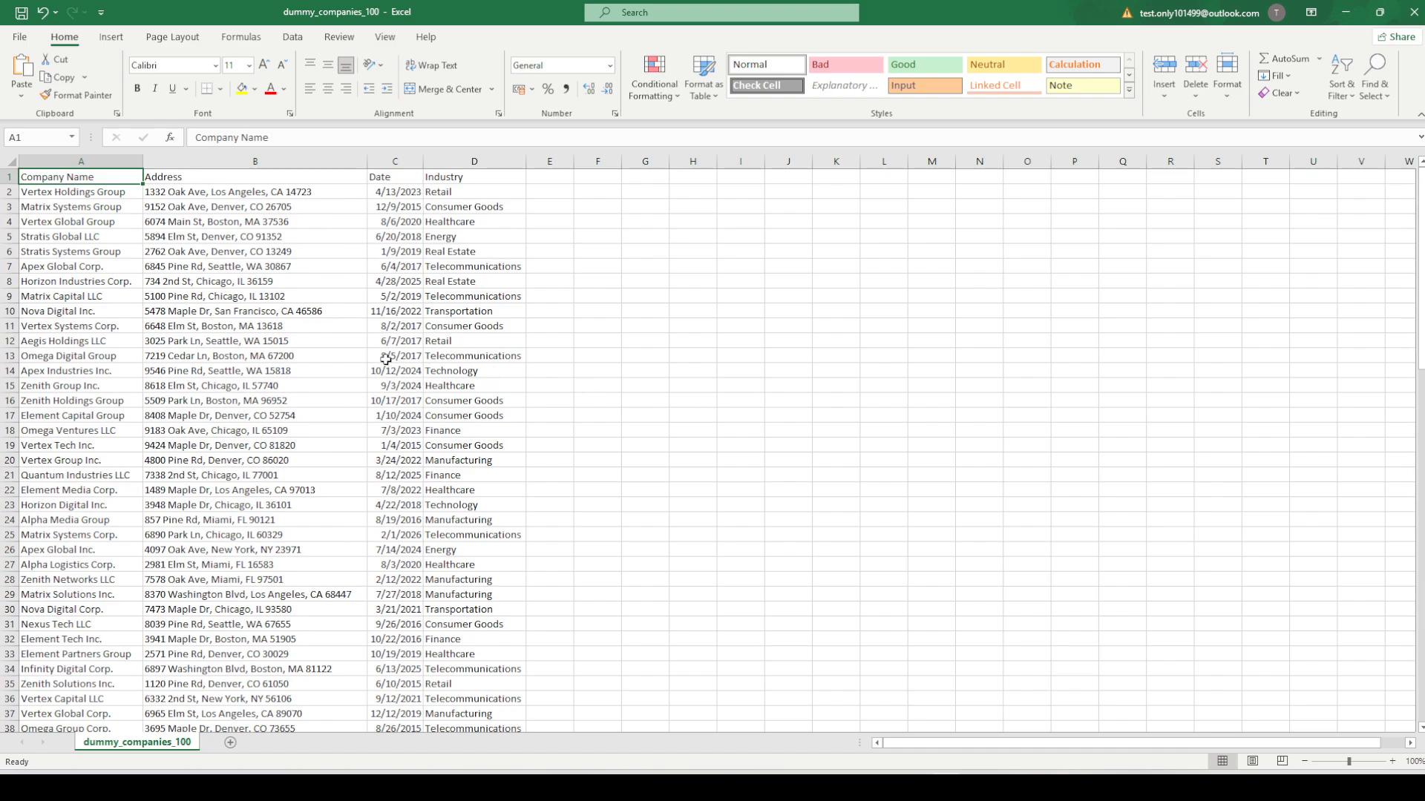
{"action": "scroll", "coordinate": [265, 324], "scroll_direction": "down", "scroll_amount": 16}
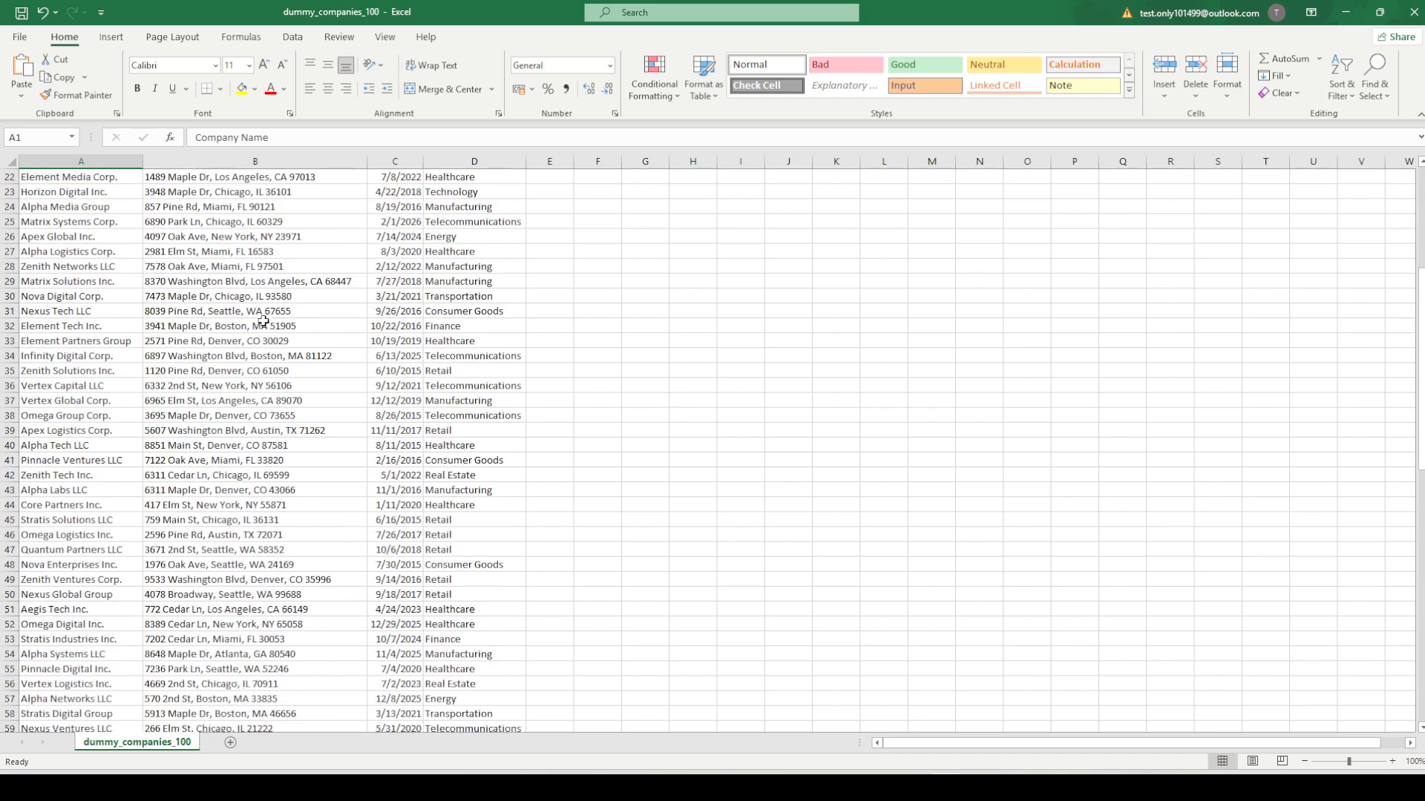
{"action": "scroll", "coordinate": [251, 326], "scroll_direction": "down", "scroll_amount": 7}
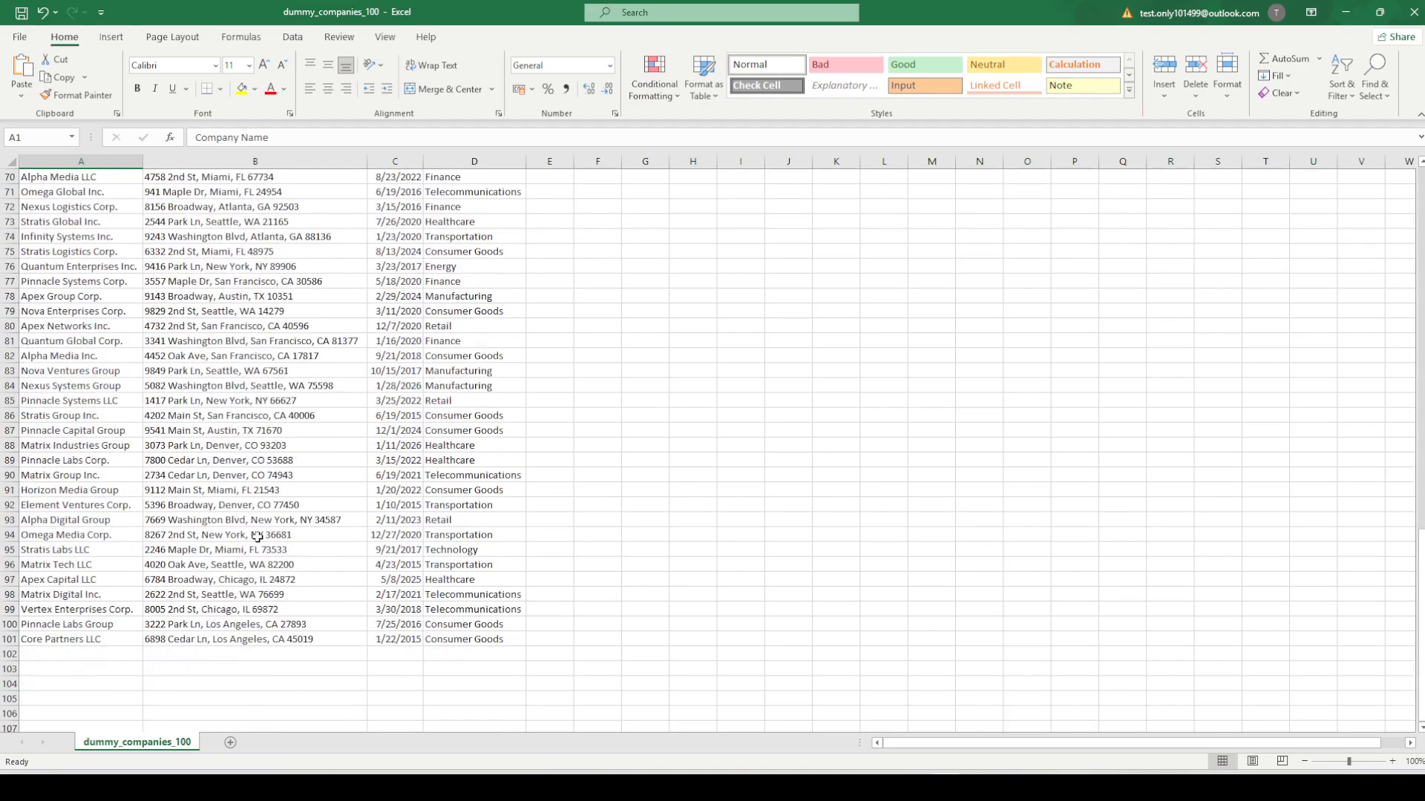
{"action": "scroll", "coordinate": [257, 536], "scroll_direction": "up", "scroll_amount": 20}
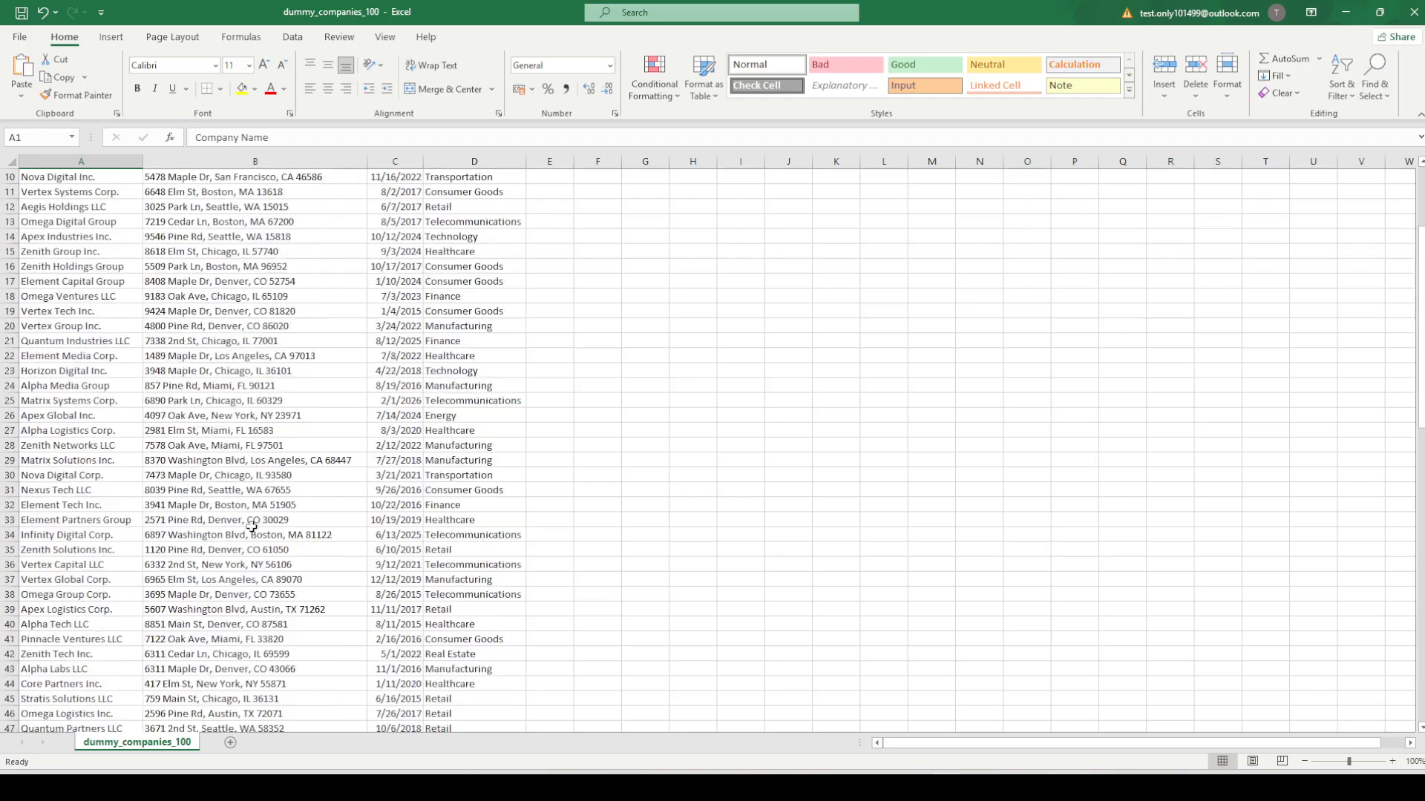
{"action": "scroll", "coordinate": [253, 527], "scroll_direction": "up", "scroll_amount": 3}
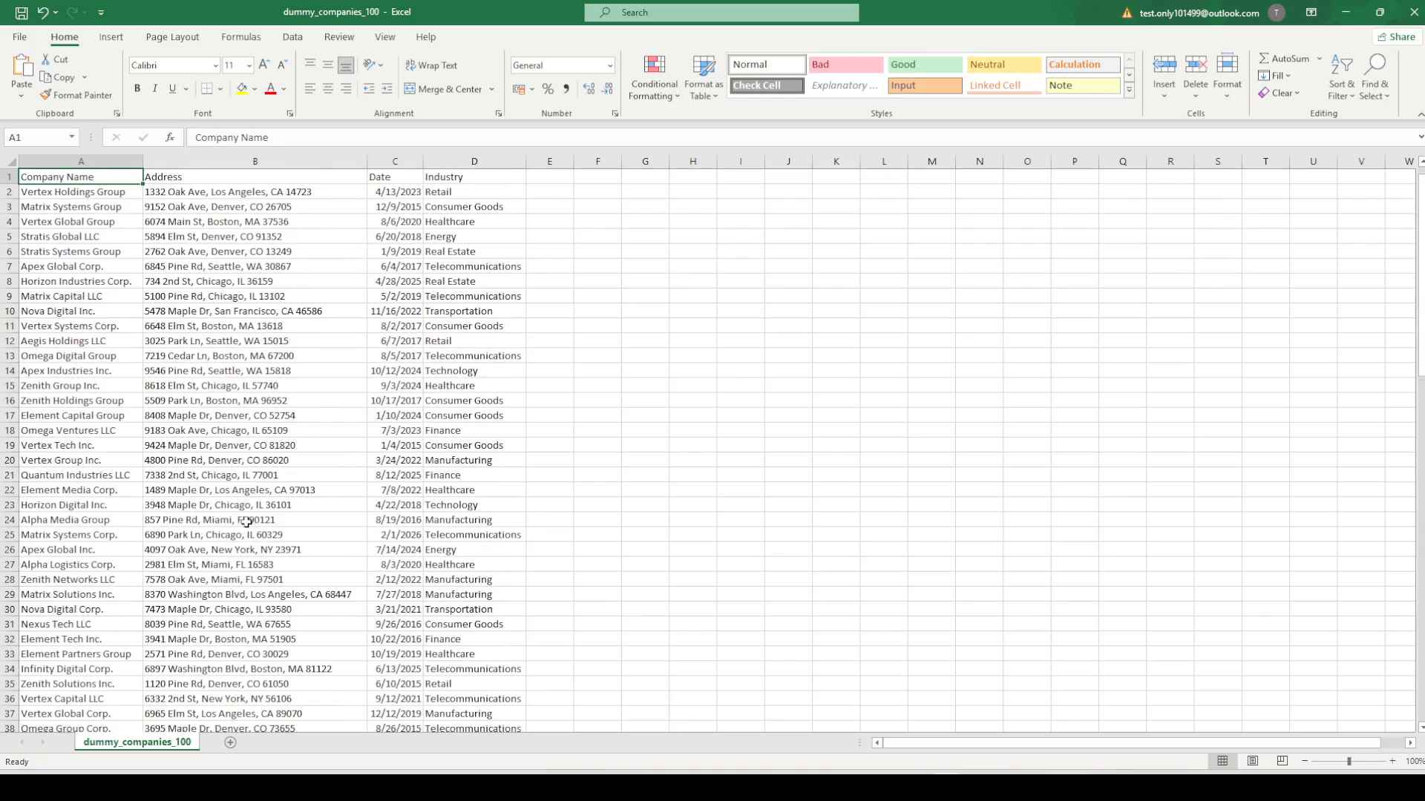
Try appending an @ character to the last entry of the Address column in cell B101.
{"action": "left_click", "coordinate": [334, 199]}
{"action": "key", "text": "ctrl+Down"}
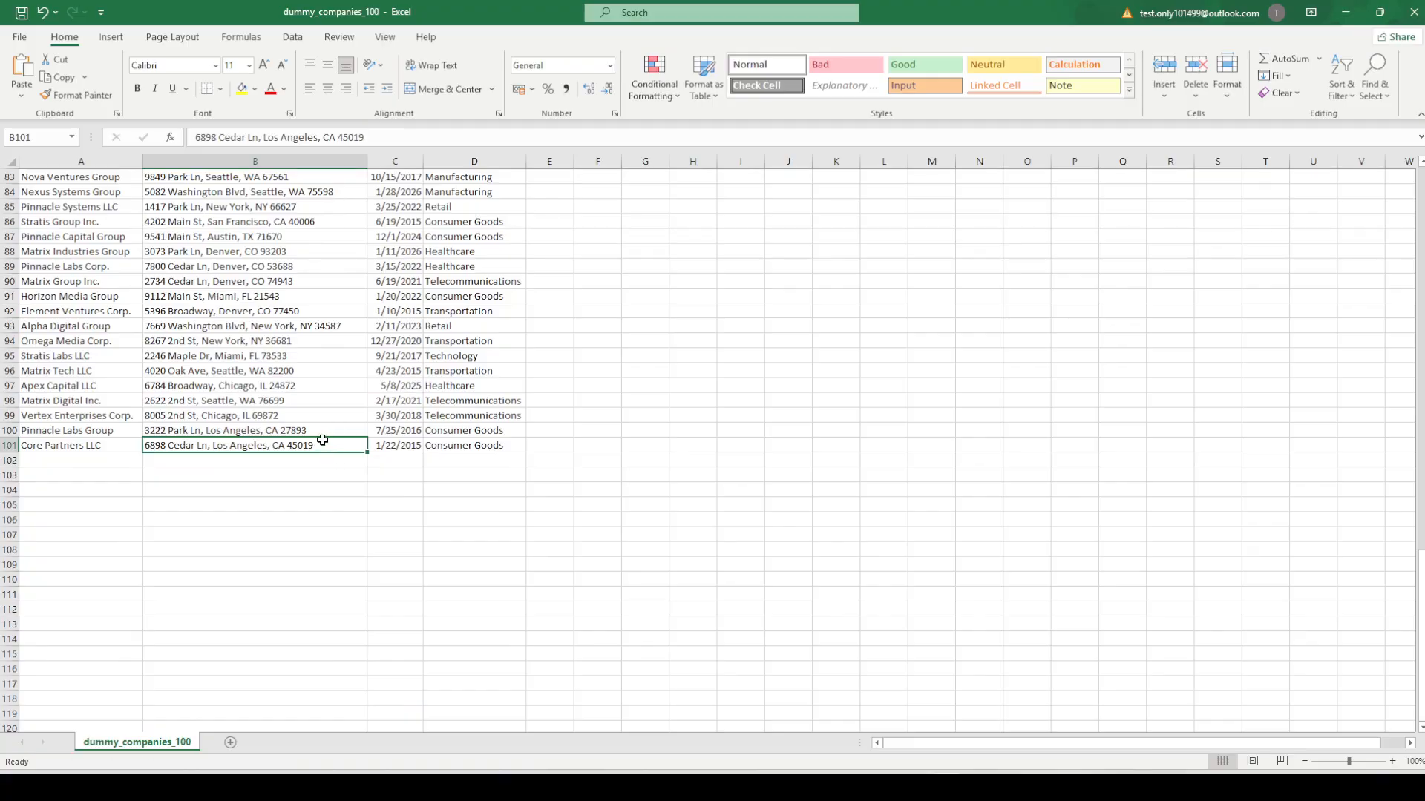
{"action": "double_click", "coordinate": [322, 448]}
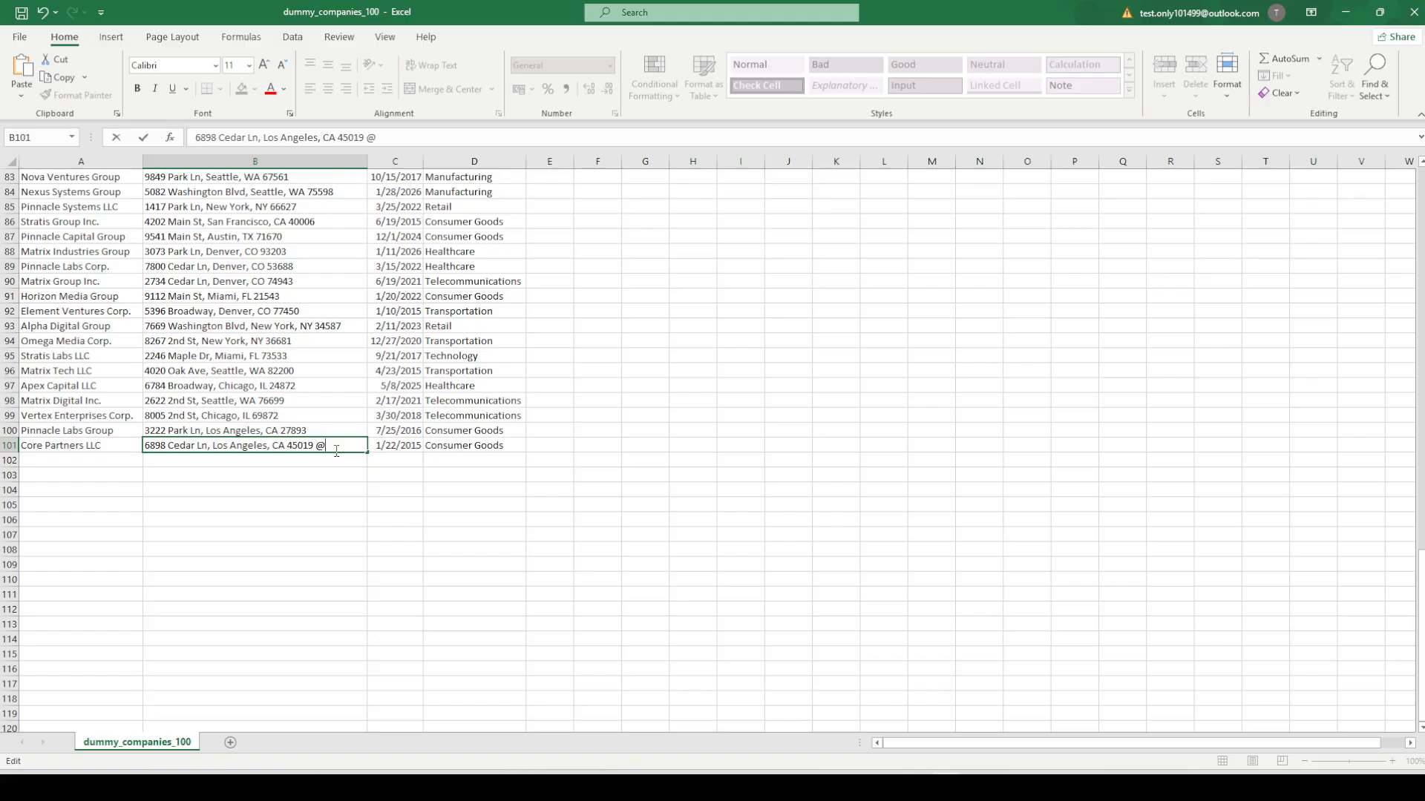
{"action": "left_click", "coordinate": [730, 416]}
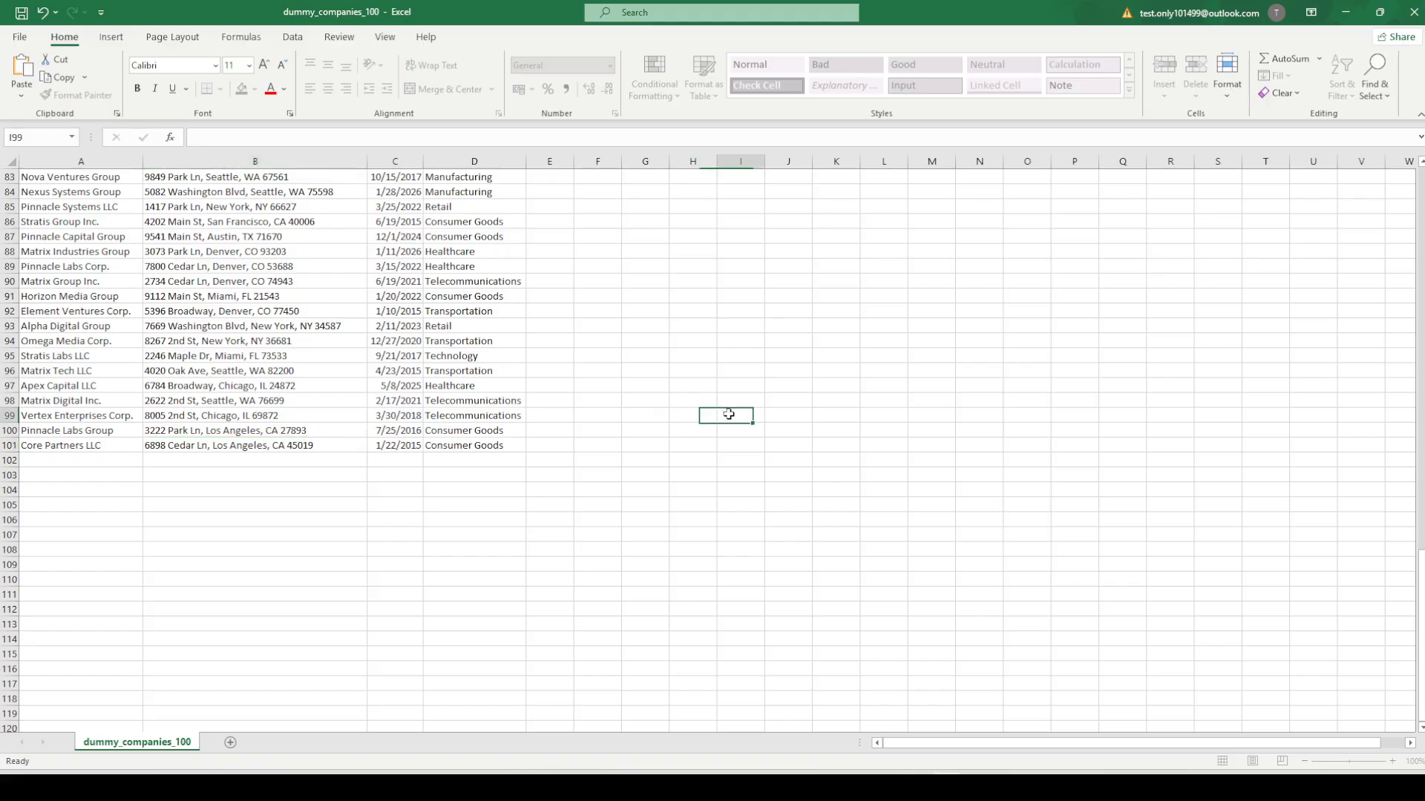
Review all rows of the company list once more for stray characters or inconsistent entries.
{"action": "scroll", "coordinate": [561, 326], "scroll_direction": "up", "scroll_amount": 7}
{"action": "scroll", "coordinate": [581, 388], "scroll_direction": "up", "scroll_amount": 20}
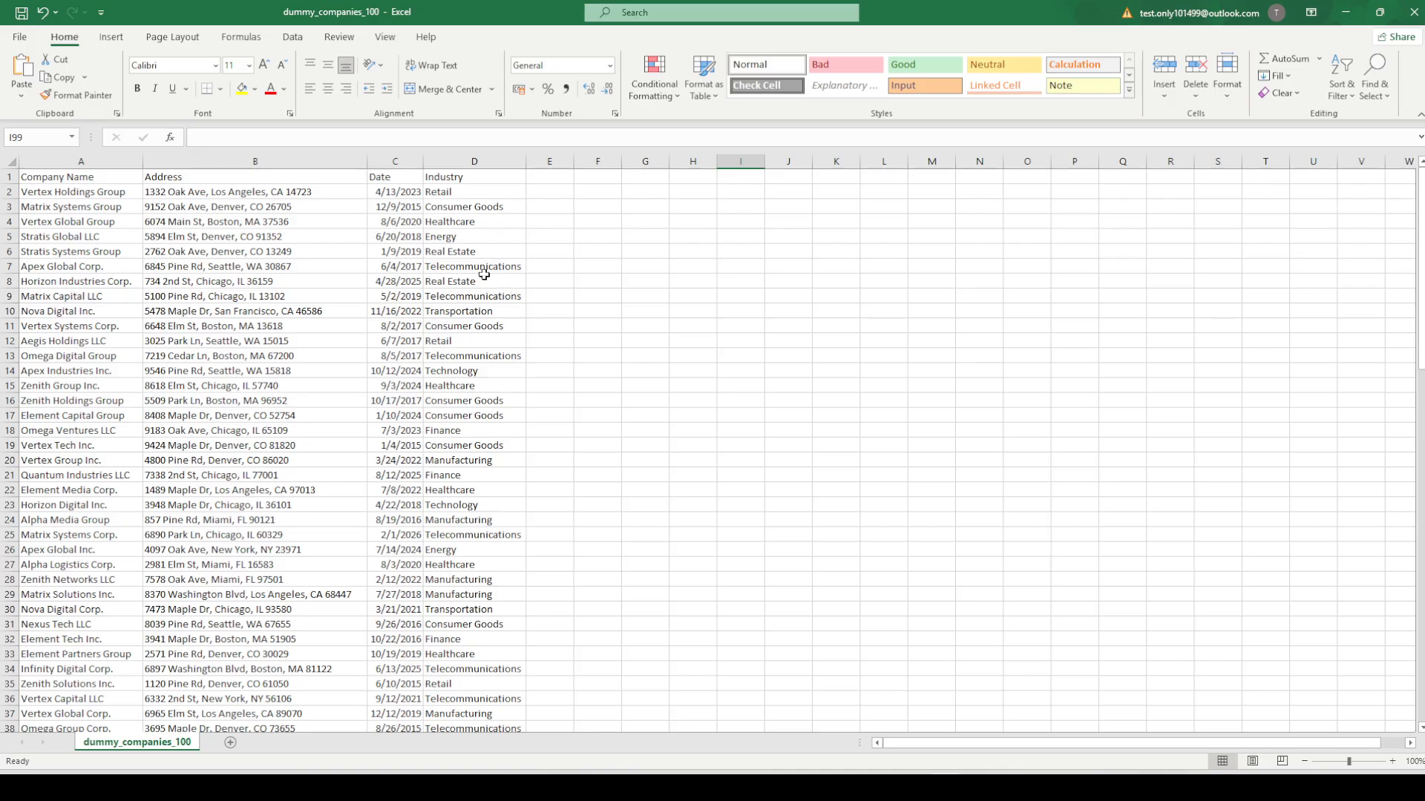
{"action": "scroll", "coordinate": [647, 489], "scroll_direction": "down", "scroll_amount": 18}
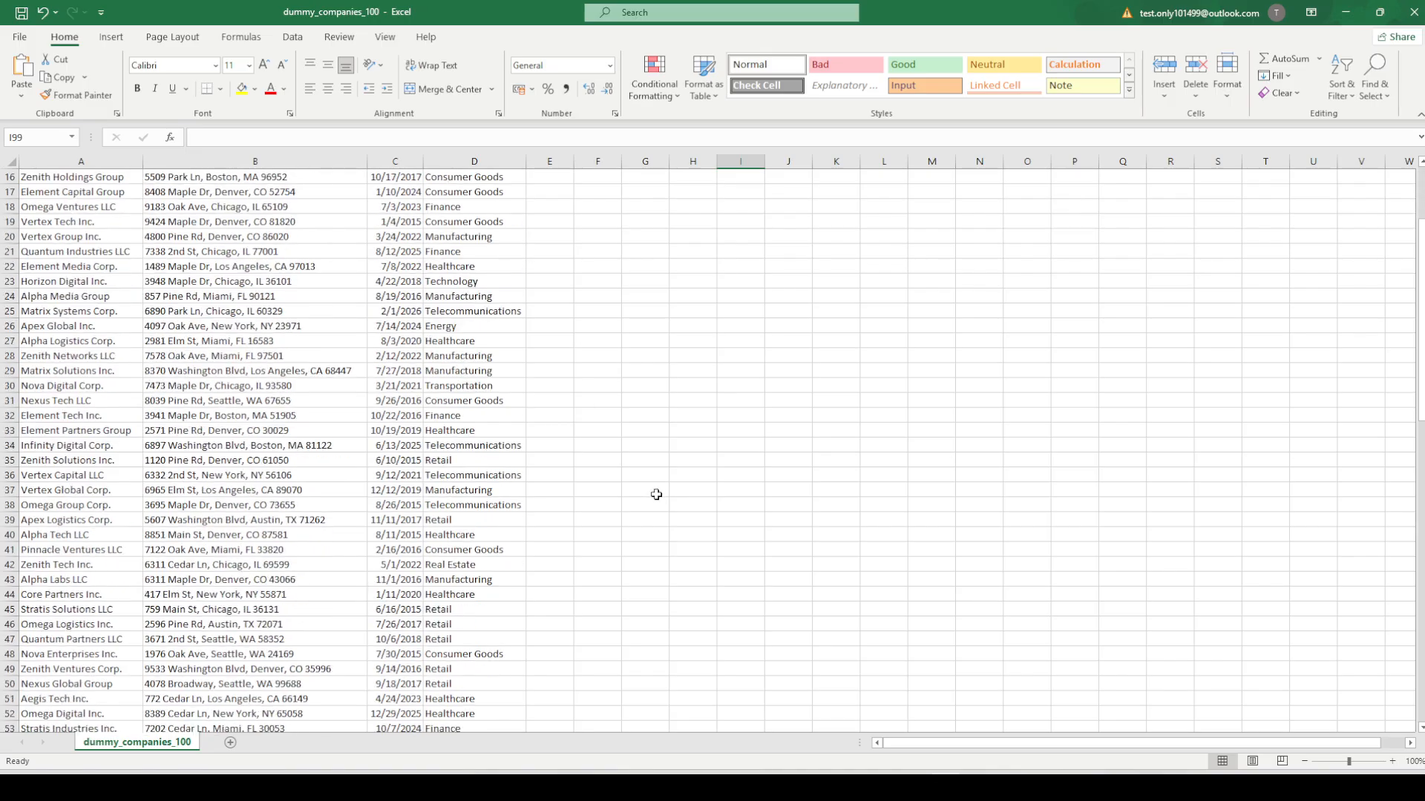
{"action": "scroll", "coordinate": [636, 505], "scroll_direction": "down", "scroll_amount": 8}
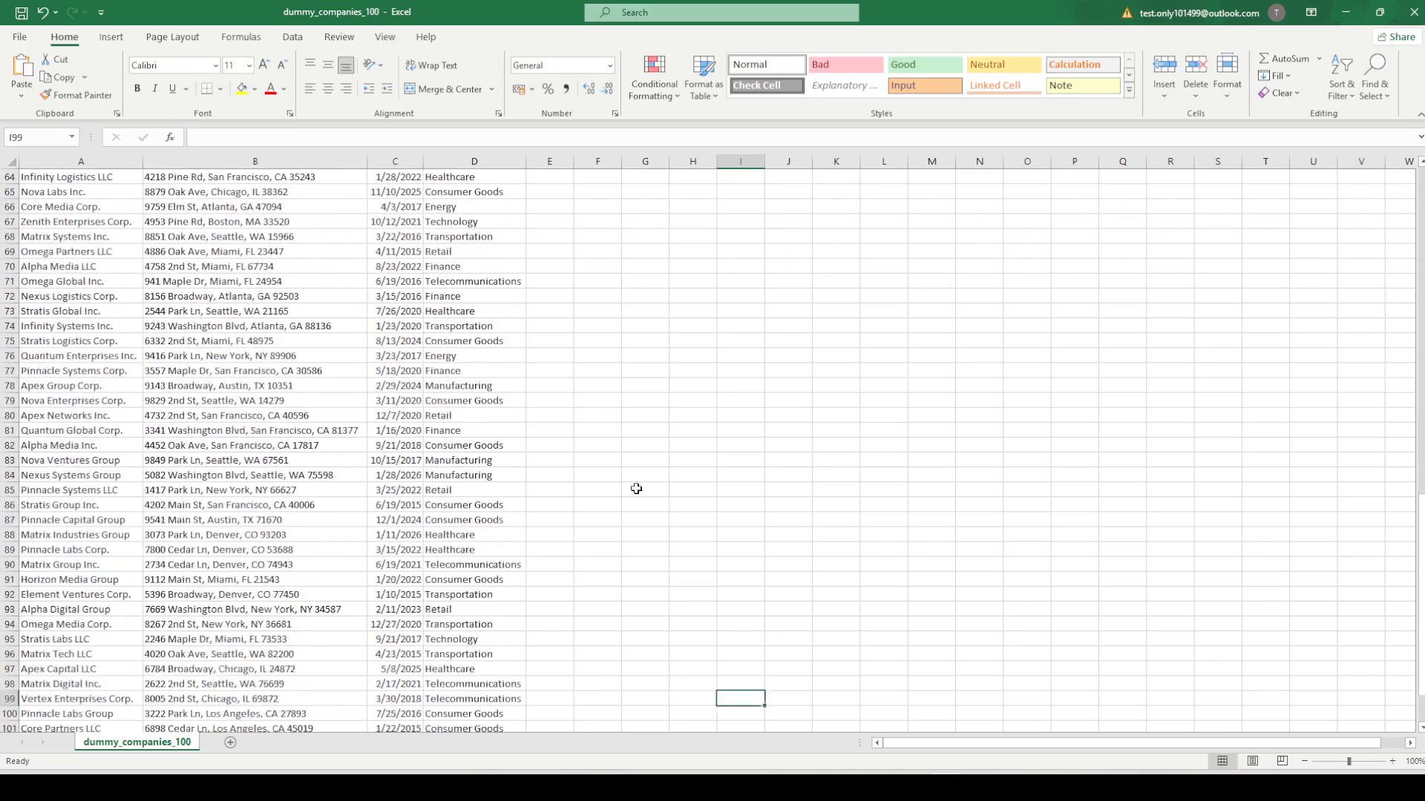
{"action": "scroll", "coordinate": [636, 483], "scroll_direction": "up", "scroll_amount": 20}
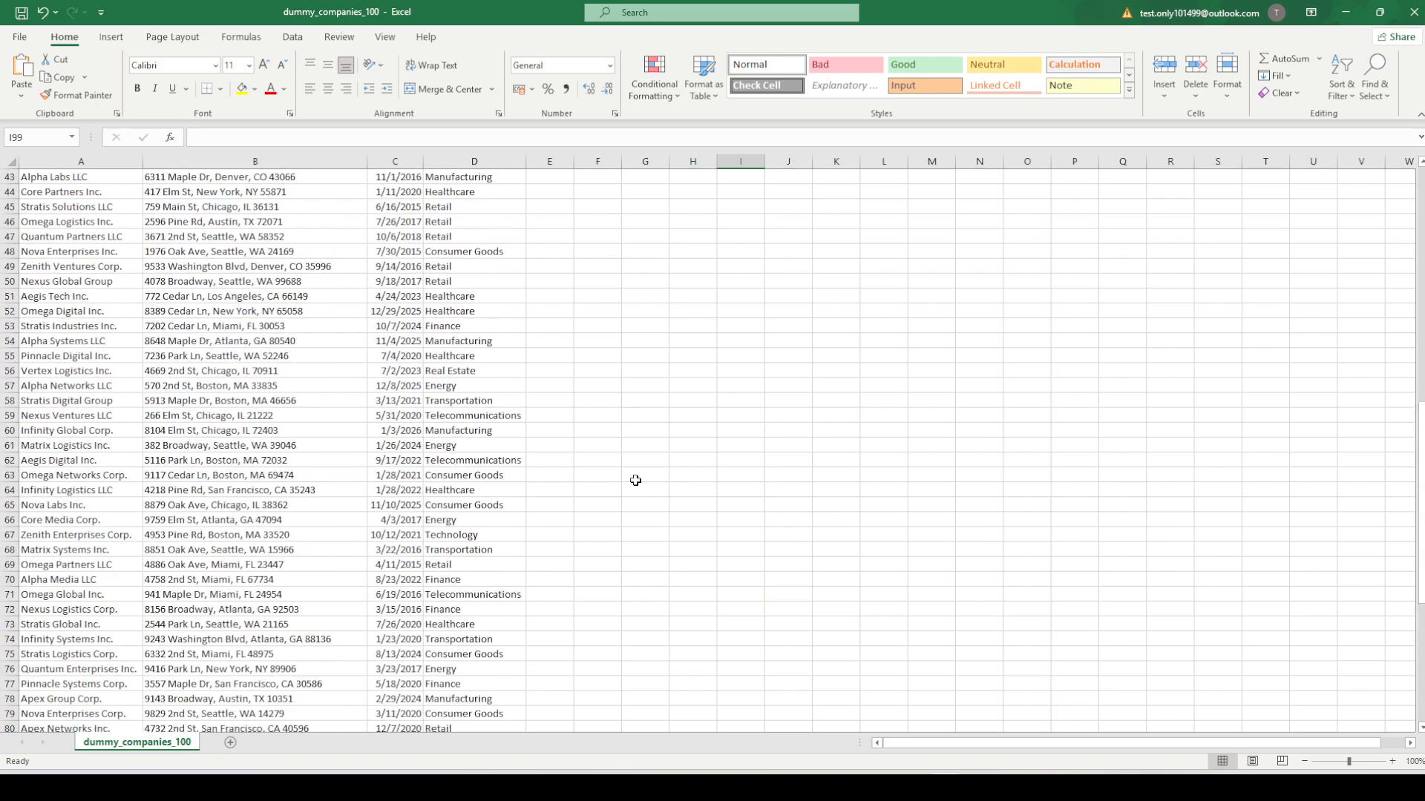
{"action": "scroll", "coordinate": [635, 476], "scroll_direction": "up", "scroll_amount": 1}
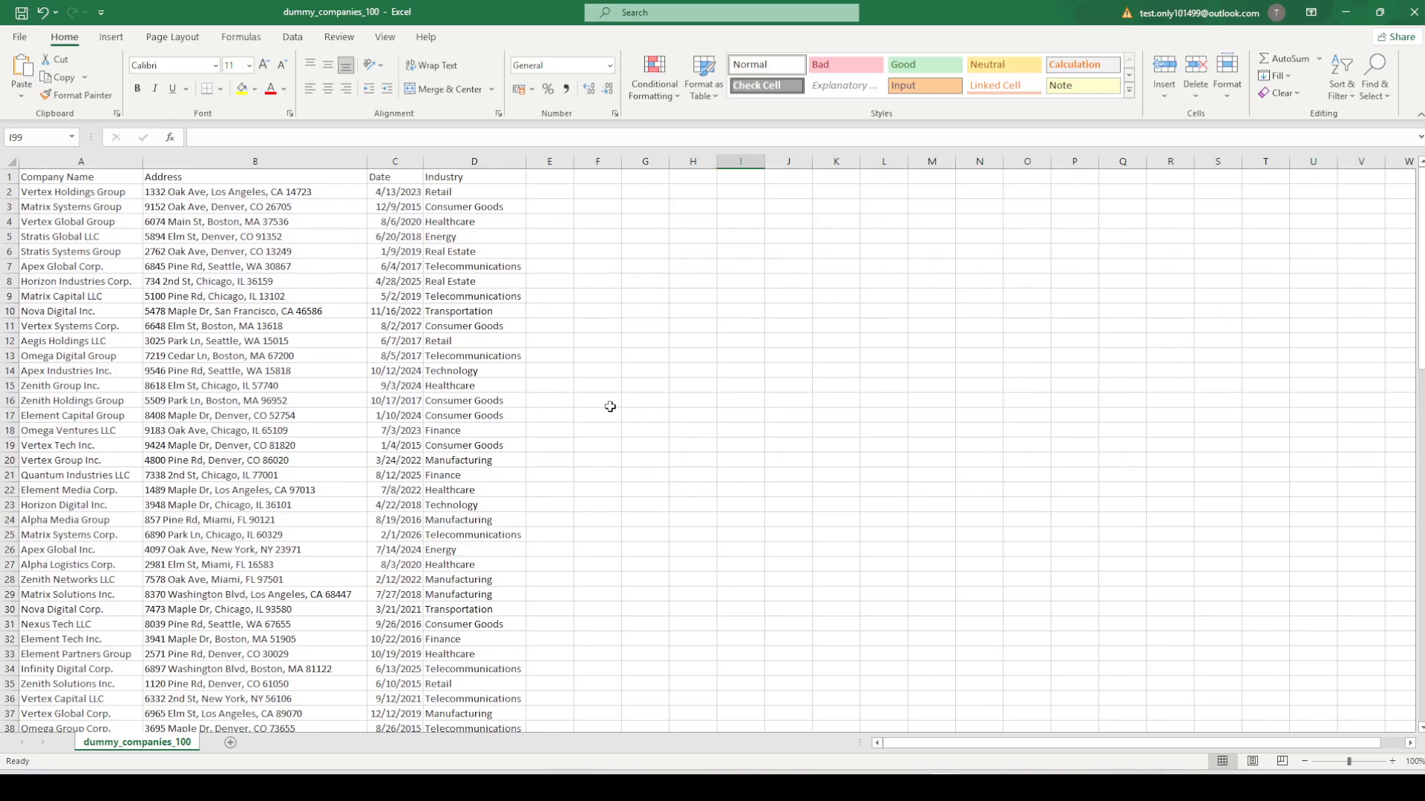
Spot-check cells throughout the Date column, from the first records to the end of the list.
{"action": "left_click", "coordinate": [406, 206]}
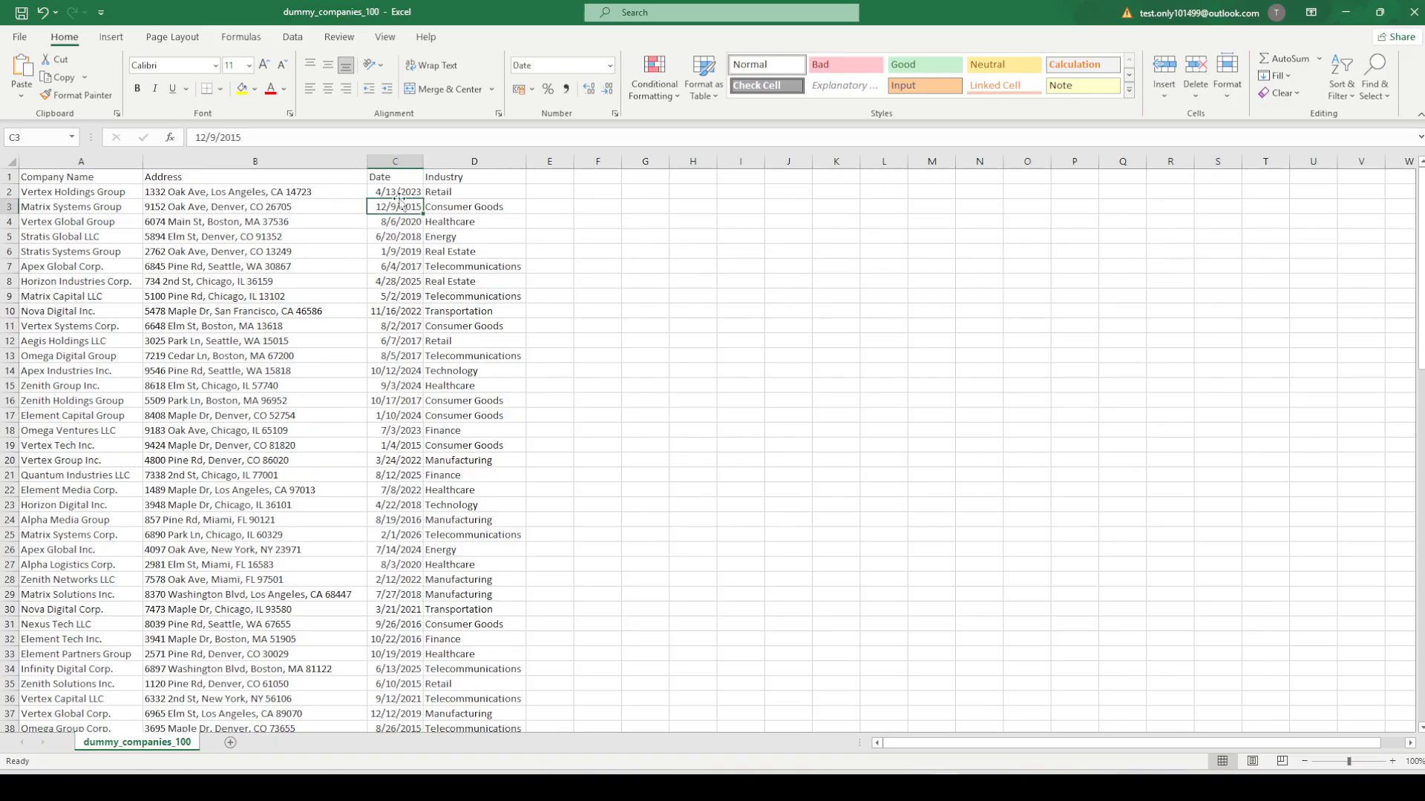
{"action": "left_click", "coordinate": [399, 194]}
{"action": "left_click", "coordinate": [409, 254]}
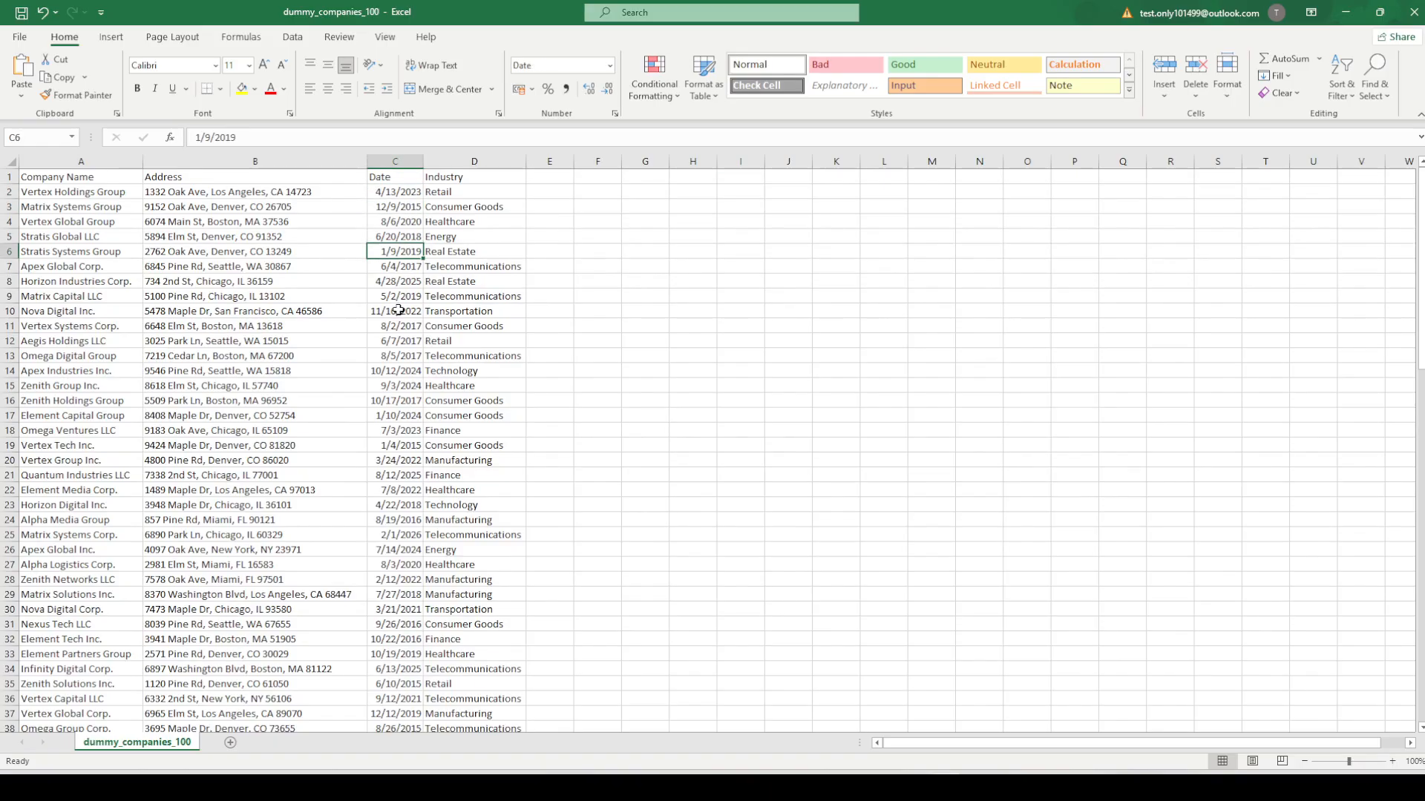
{"action": "left_click", "coordinate": [398, 324]}
{"action": "left_click", "coordinate": [398, 371]}
{"action": "left_click", "coordinate": [399, 415]}
{"action": "left_click", "coordinate": [399, 505]}
{"action": "left_click", "coordinate": [401, 580]}
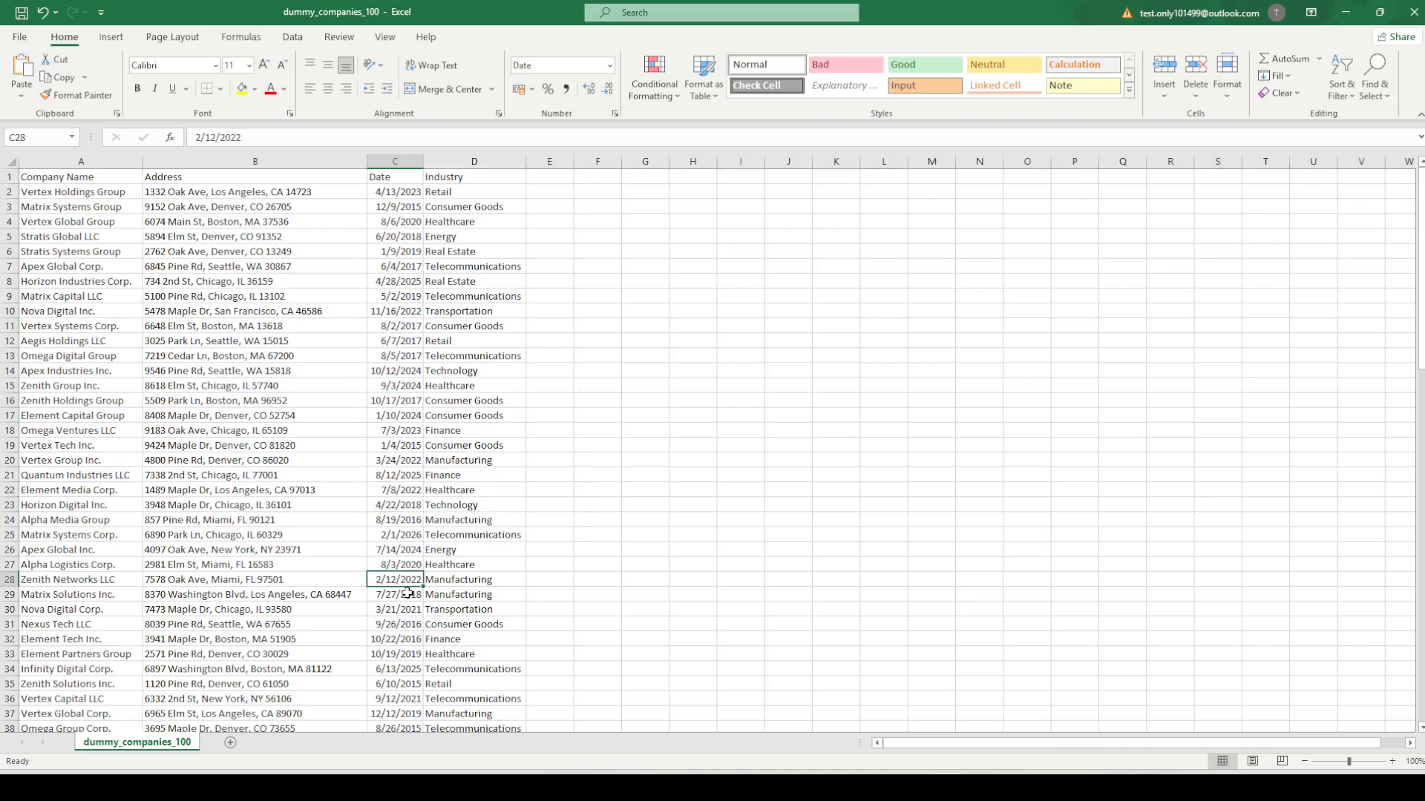
{"action": "left_click", "coordinate": [406, 640]}
{"action": "scroll", "coordinate": [405, 549], "scroll_direction": "down", "scroll_amount": 11}
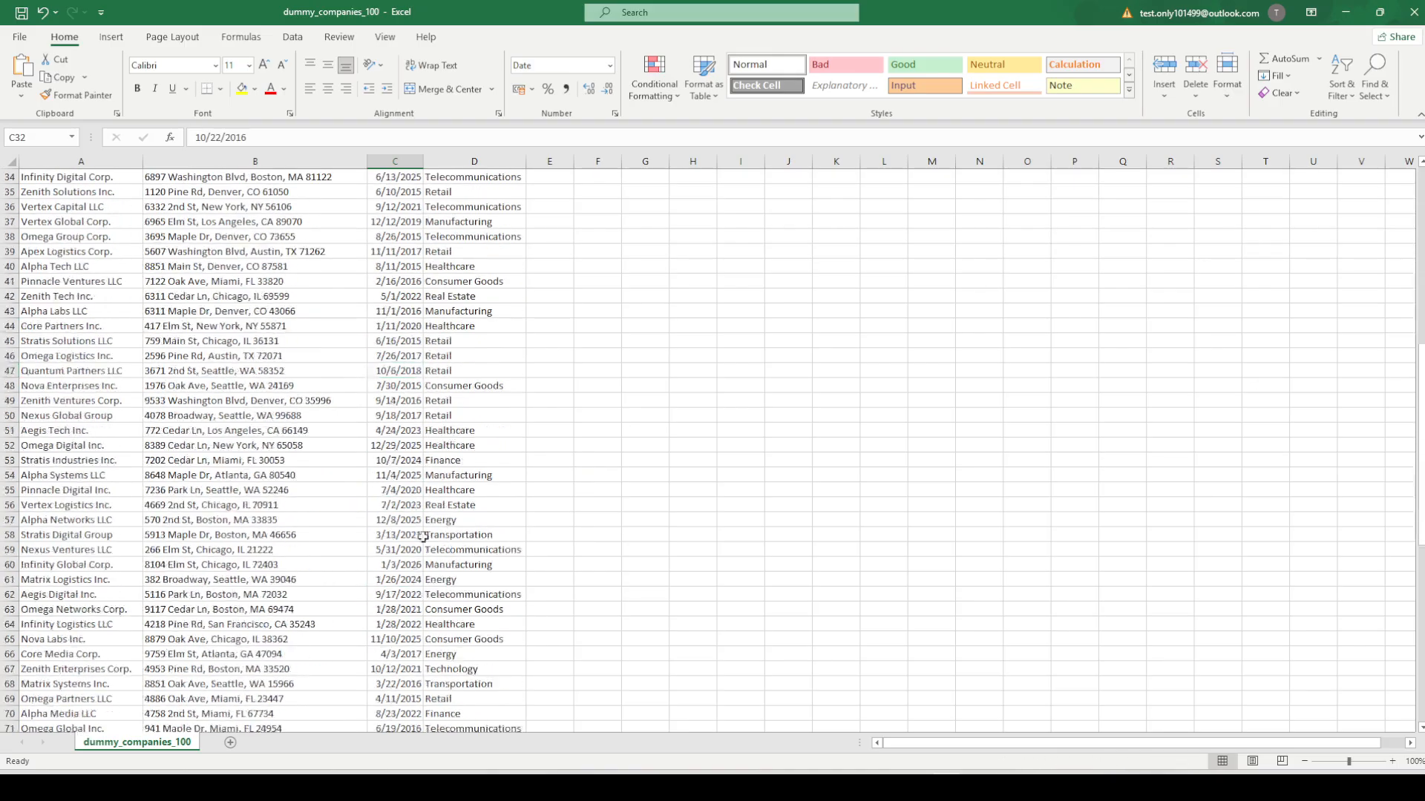
{"action": "left_click", "coordinate": [395, 460]}
{"action": "left_click", "coordinate": [398, 550]}
{"action": "left_click", "coordinate": [401, 624]}
{"action": "scroll", "coordinate": [404, 593], "scroll_direction": "down", "scroll_amount": 6}
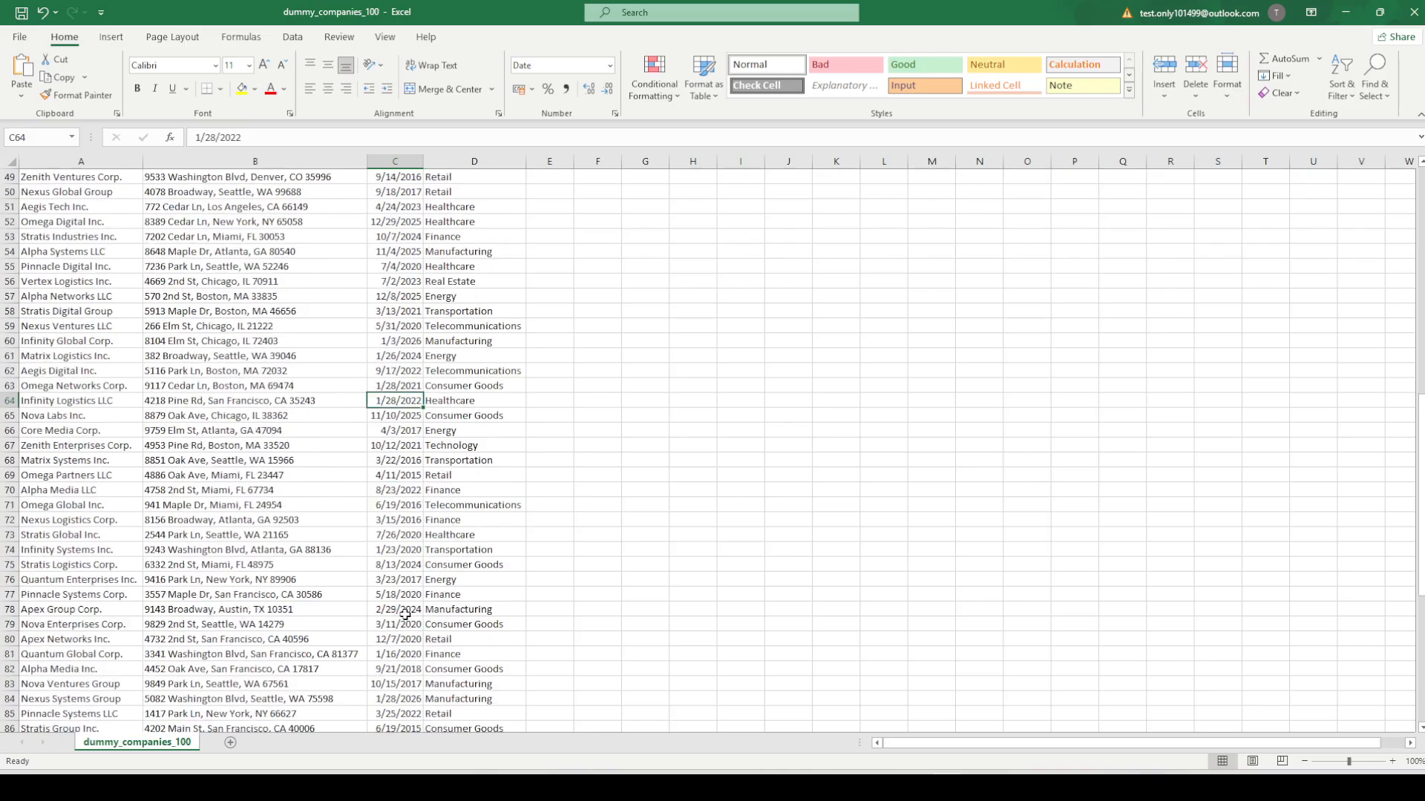
{"action": "left_click", "coordinate": [408, 534]}
{"action": "left_click", "coordinate": [417, 638]}
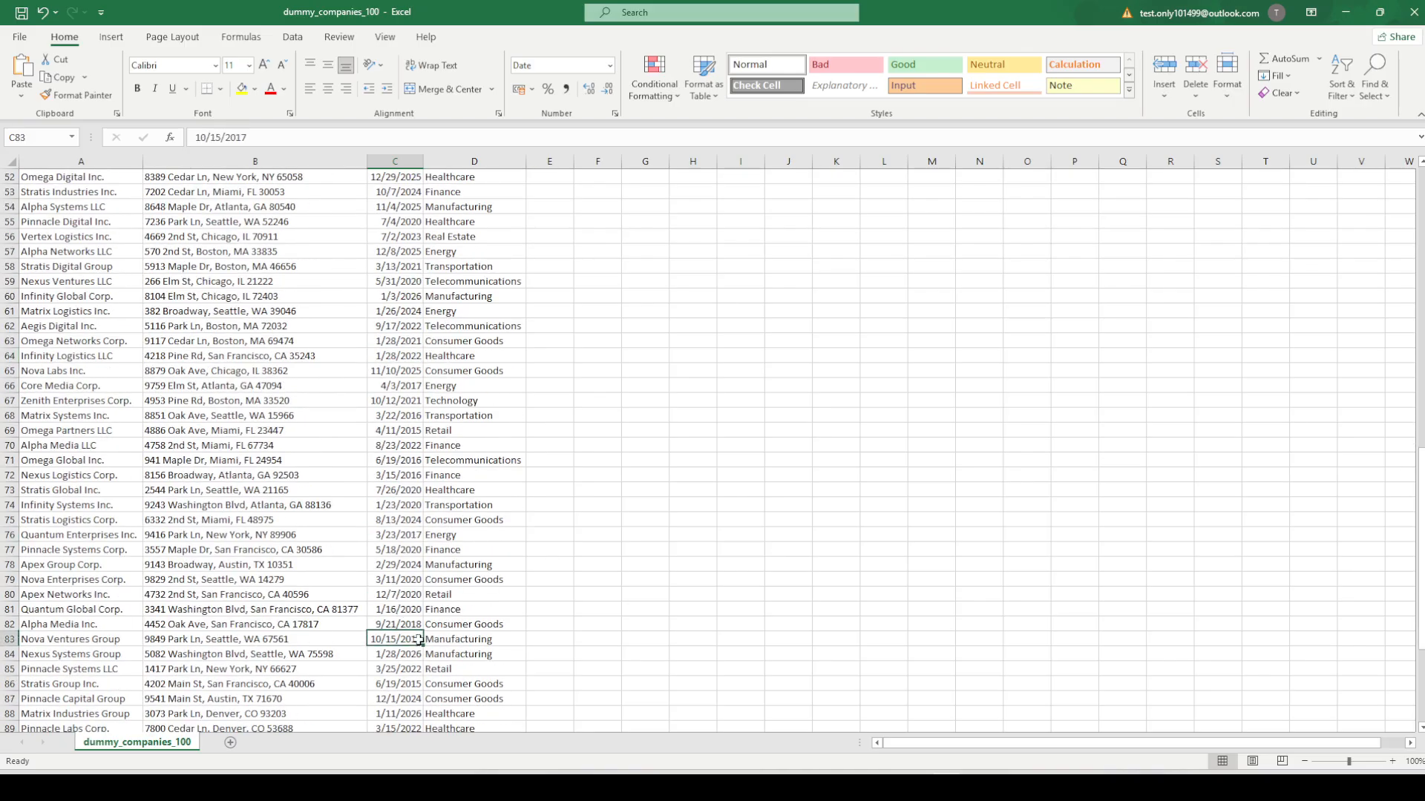
{"action": "scroll", "coordinate": [416, 635], "scroll_direction": "down", "scroll_amount": 3}
{"action": "scroll", "coordinate": [416, 635], "scroll_direction": "down", "scroll_amount": 2}
{"action": "left_click", "coordinate": [414, 610]}
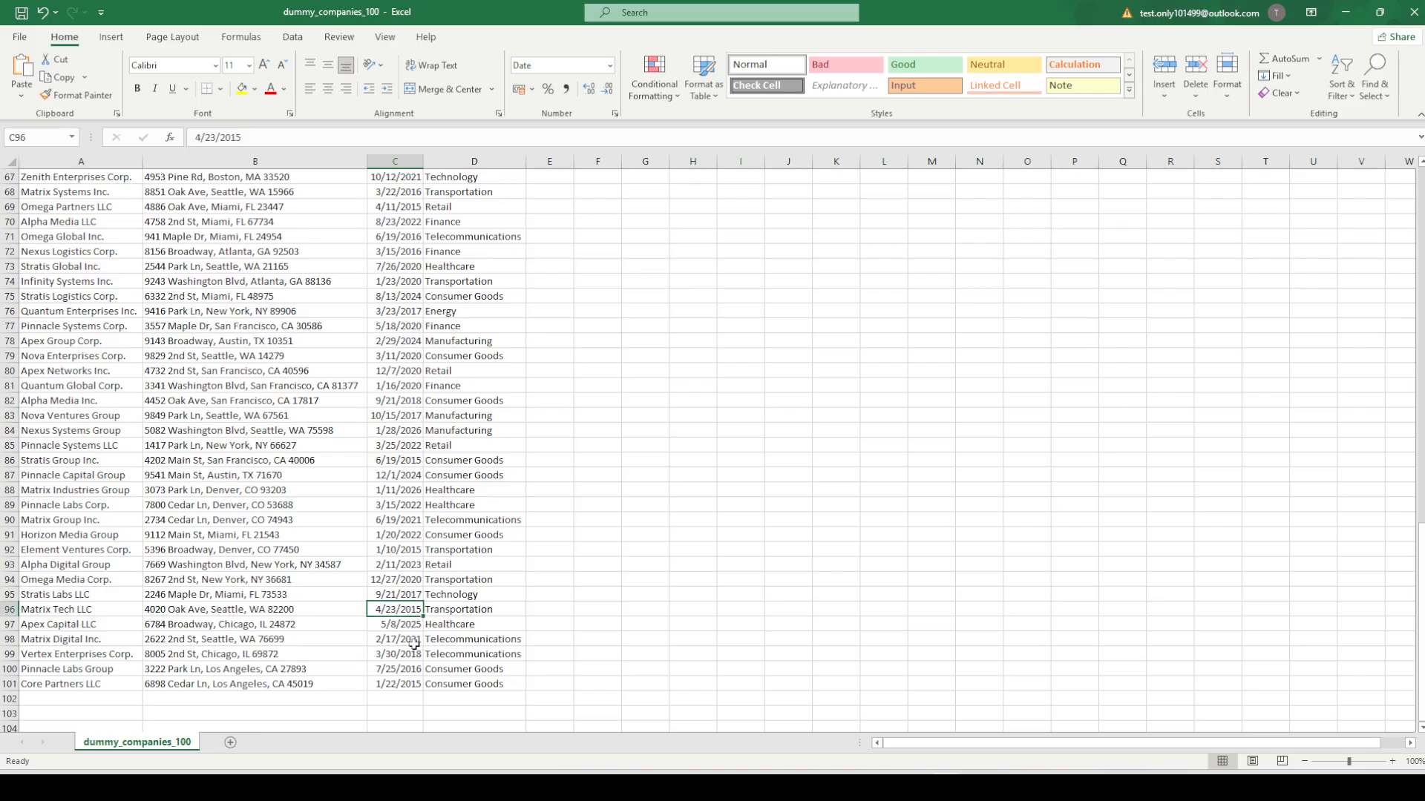
{"action": "left_click", "coordinate": [408, 694]}
Select the whole Date column and review its entries from the header row towards the end of the list.
{"action": "scroll", "coordinate": [392, 601], "scroll_direction": "up", "scroll_amount": 20}
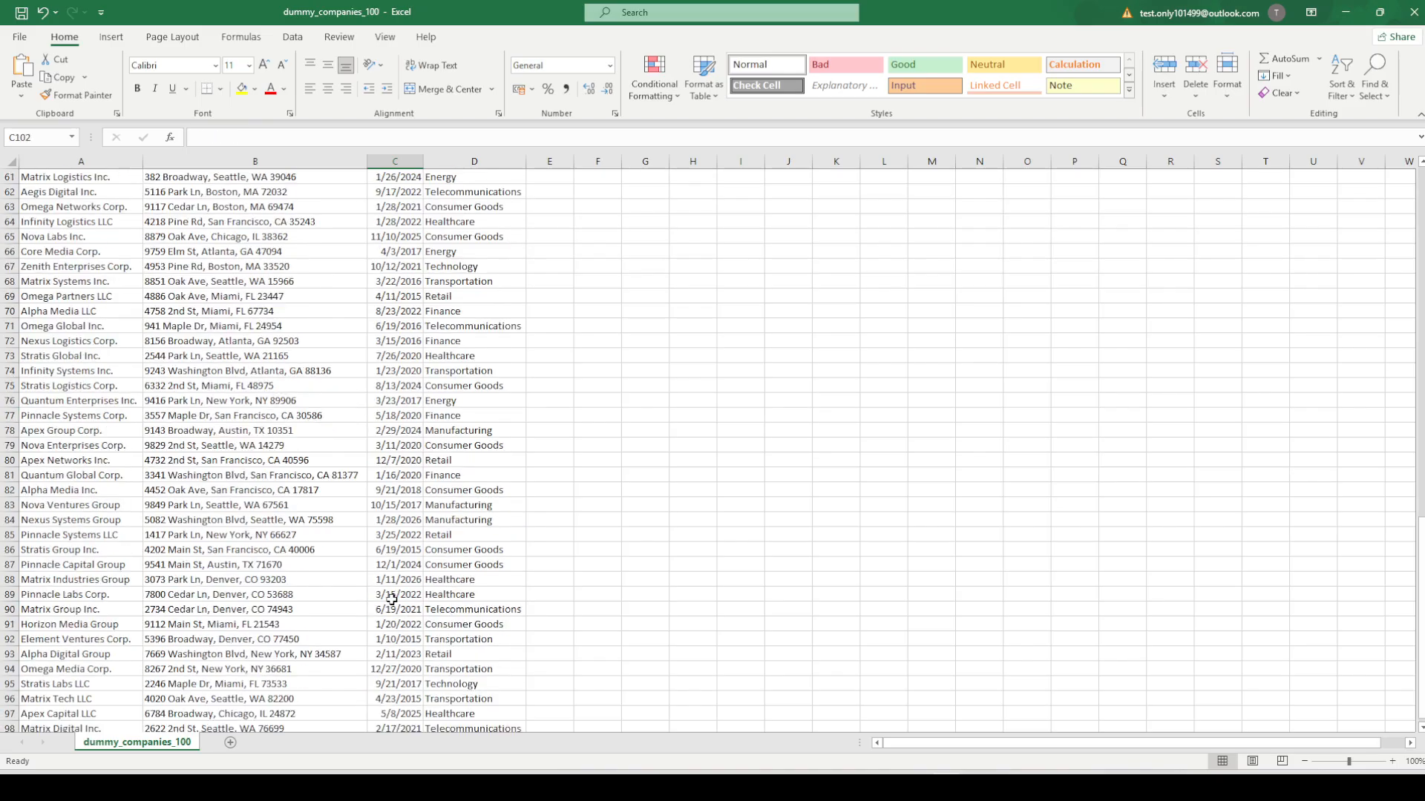
{"action": "scroll", "coordinate": [392, 600], "scroll_direction": "up", "scroll_amount": 2}
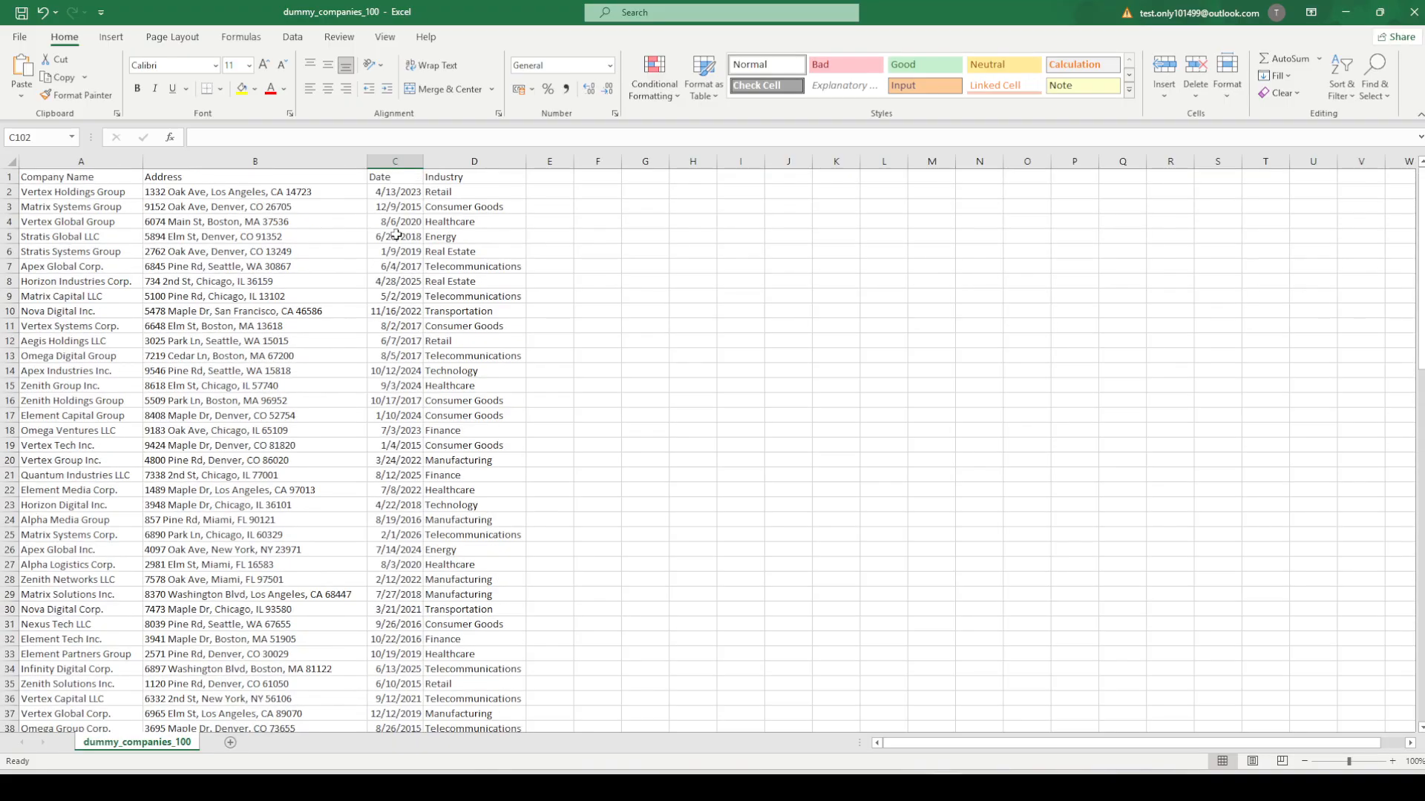
{"action": "left_click", "coordinate": [392, 161]}
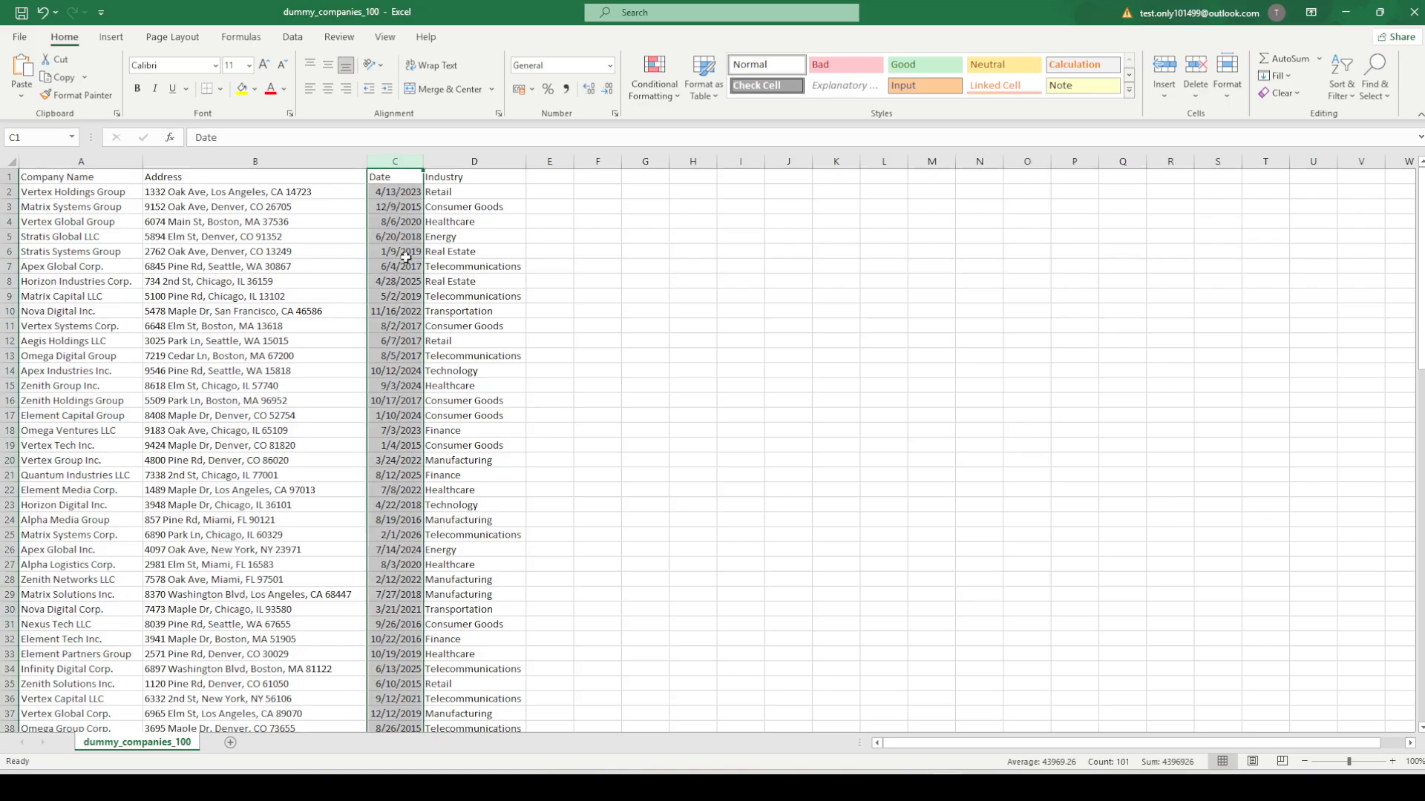
{"action": "scroll", "coordinate": [401, 482], "scroll_direction": "down", "scroll_amount": 15}
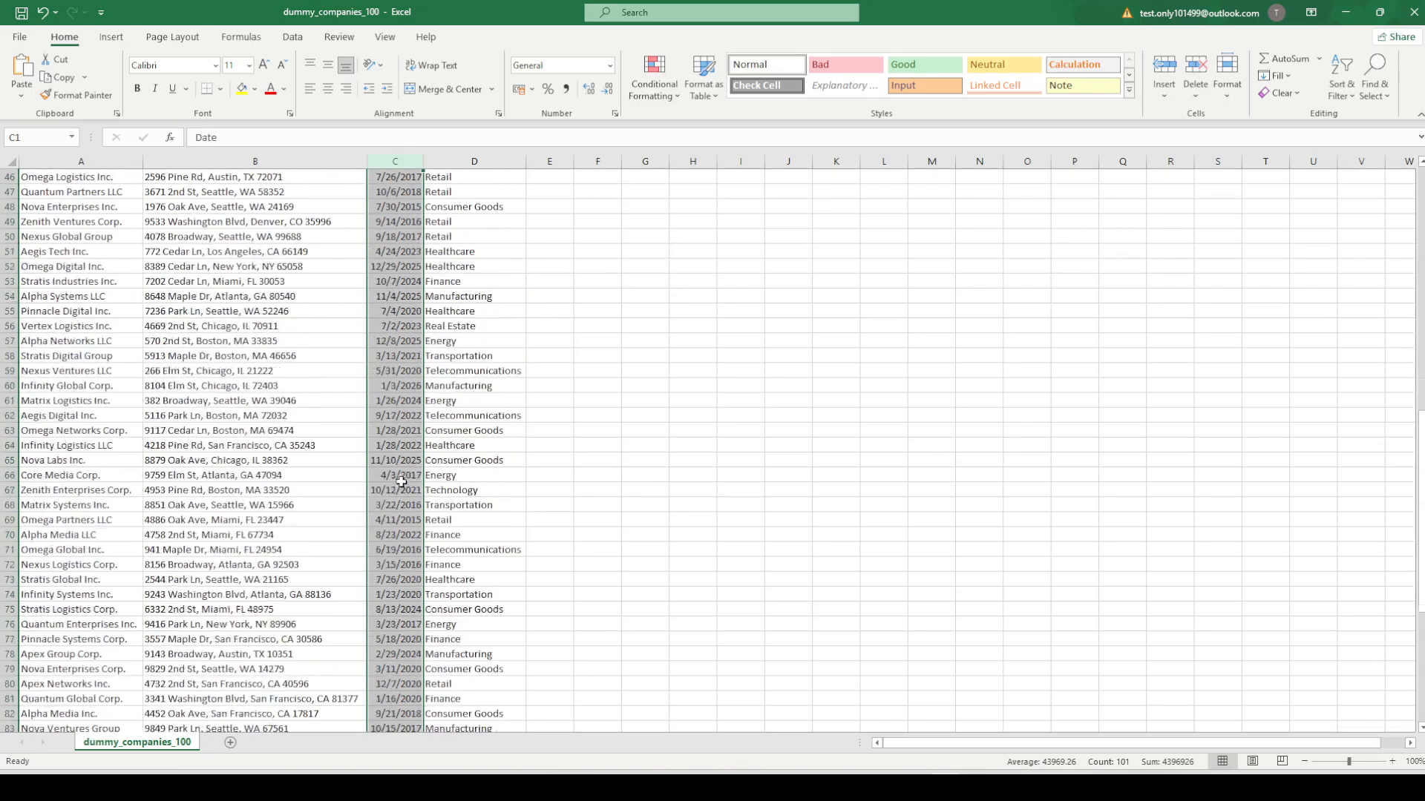
{"action": "scroll", "coordinate": [401, 483], "scroll_direction": "down", "scroll_amount": 4}
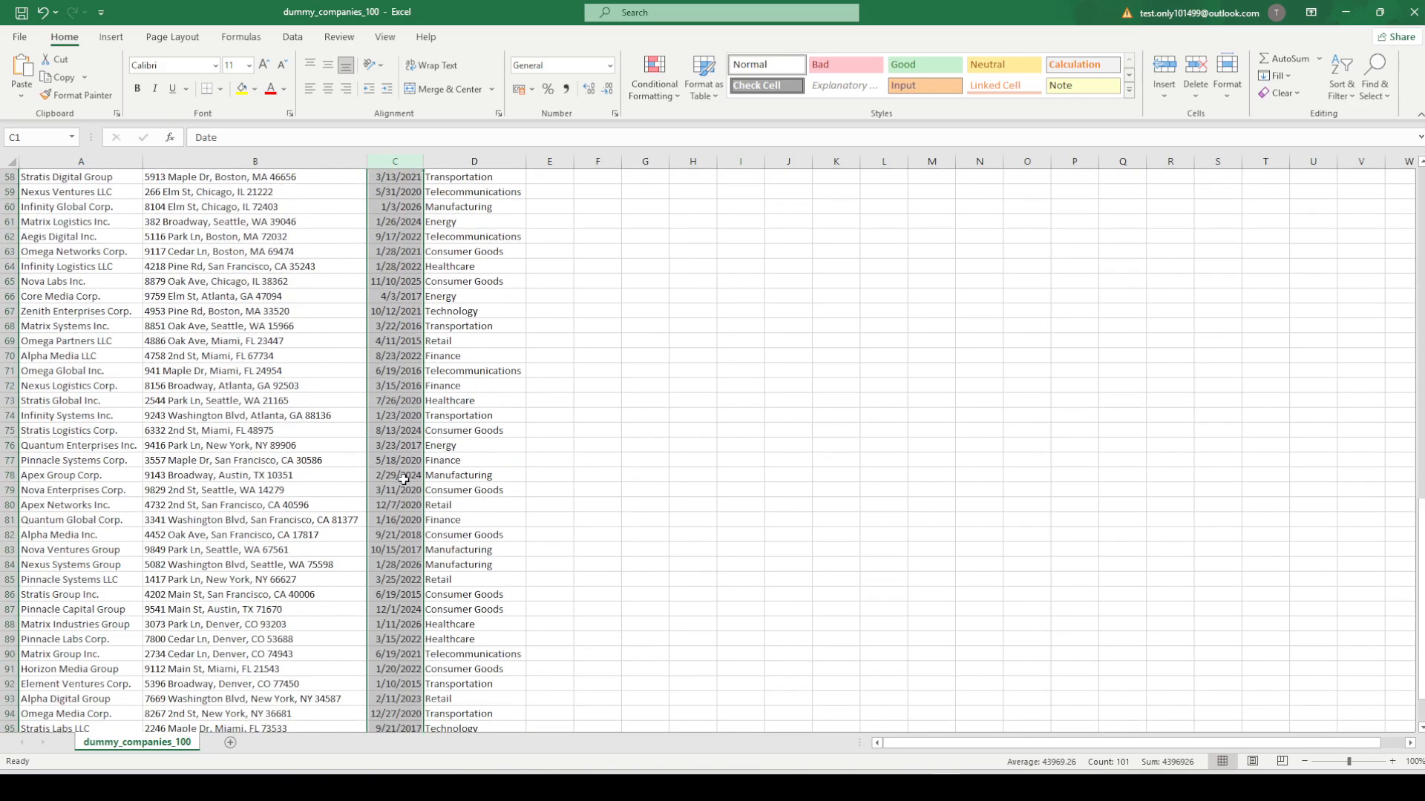
{"action": "scroll", "coordinate": [404, 479], "scroll_direction": "up", "scroll_amount": 19}
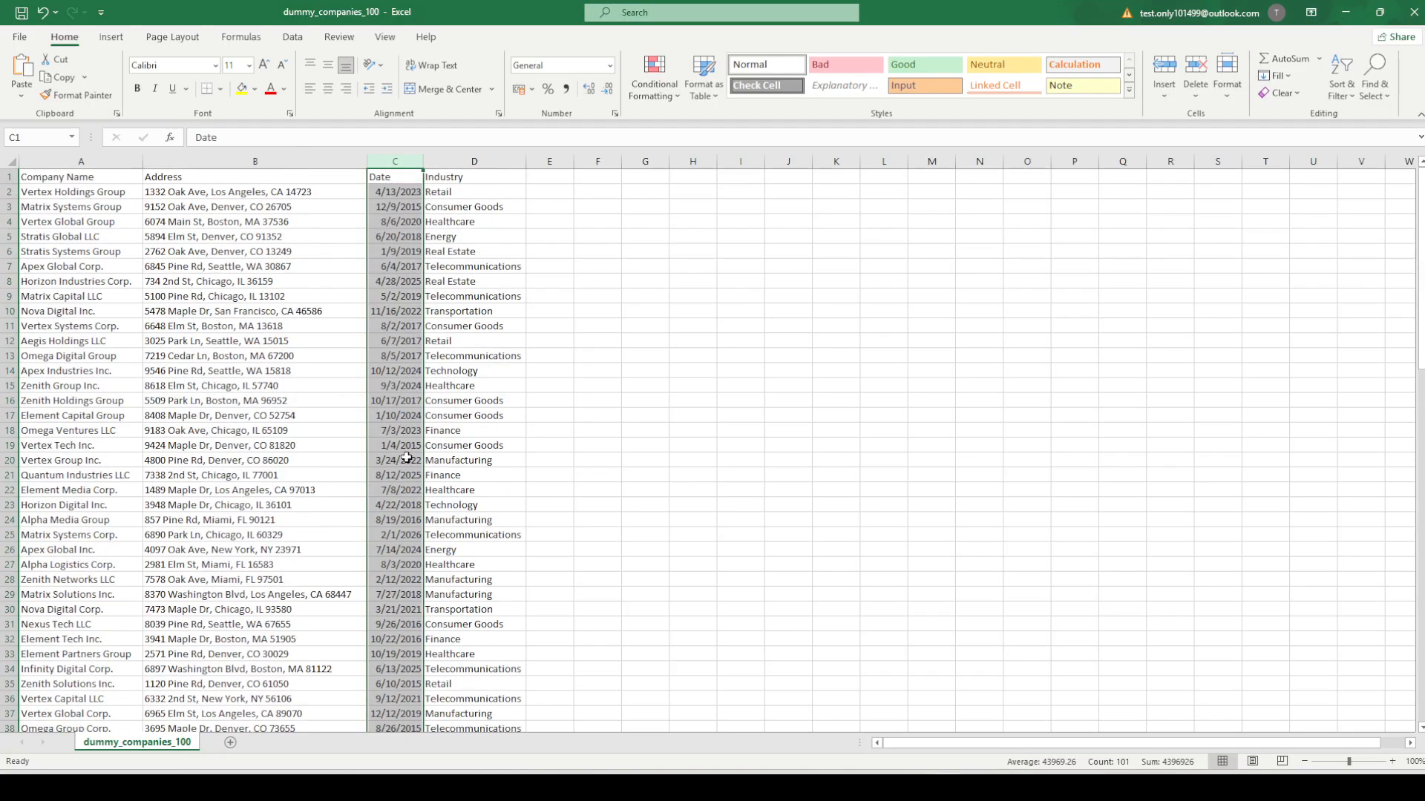
{"action": "left_click", "coordinate": [646, 350]}
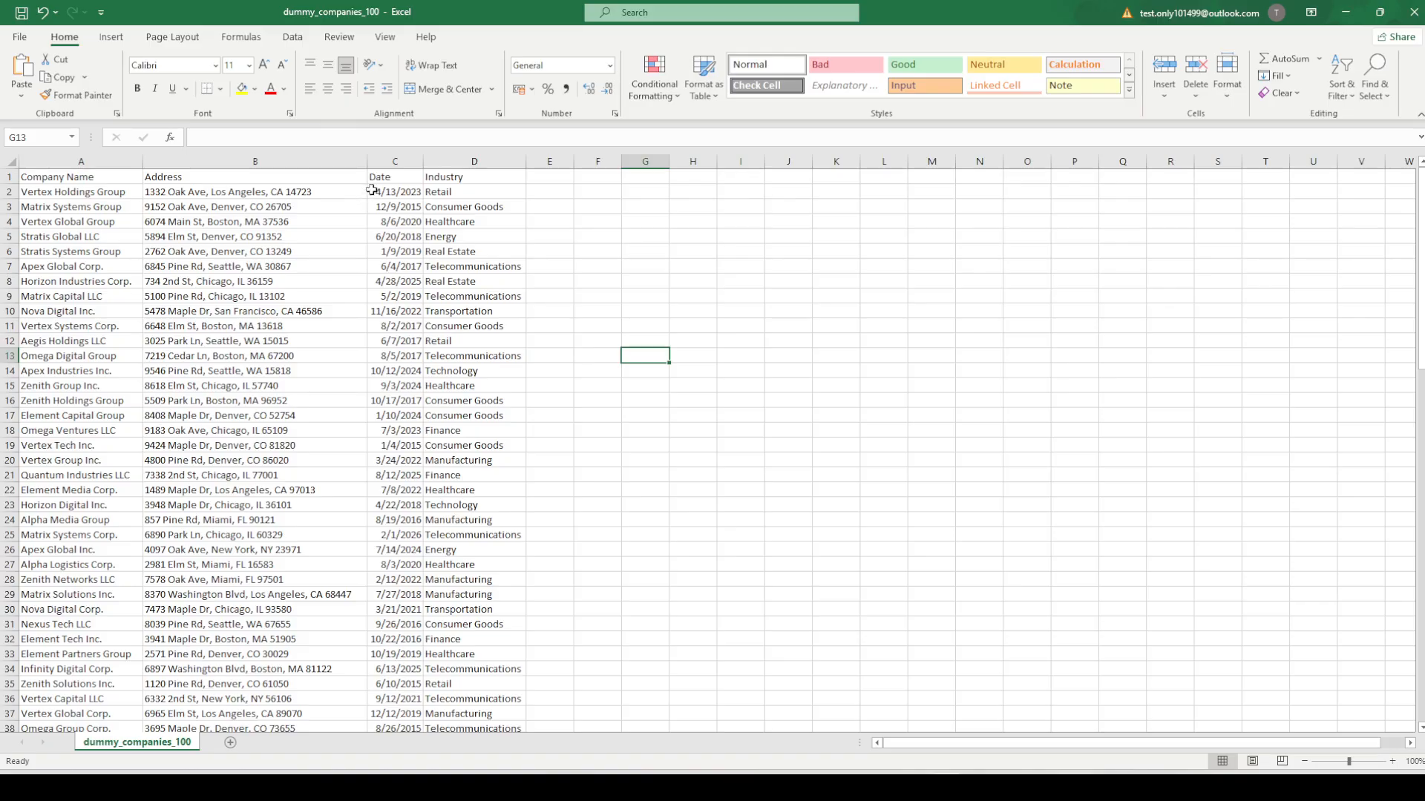
Inspect the Number and Date format categories available for the entire Date column, without applying any format.
{"action": "left_click", "coordinate": [394, 153]}
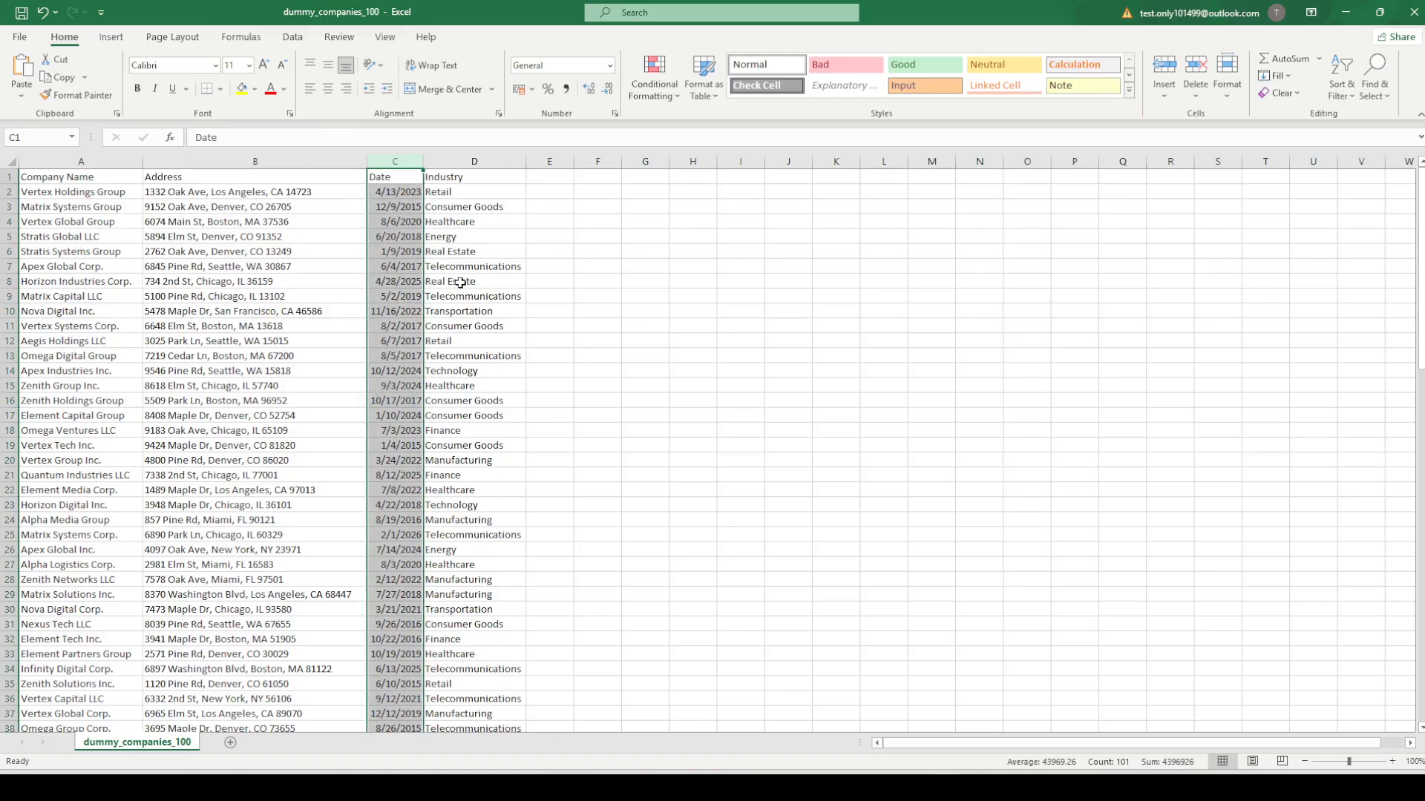
{"action": "right_click", "coordinate": [392, 193]}
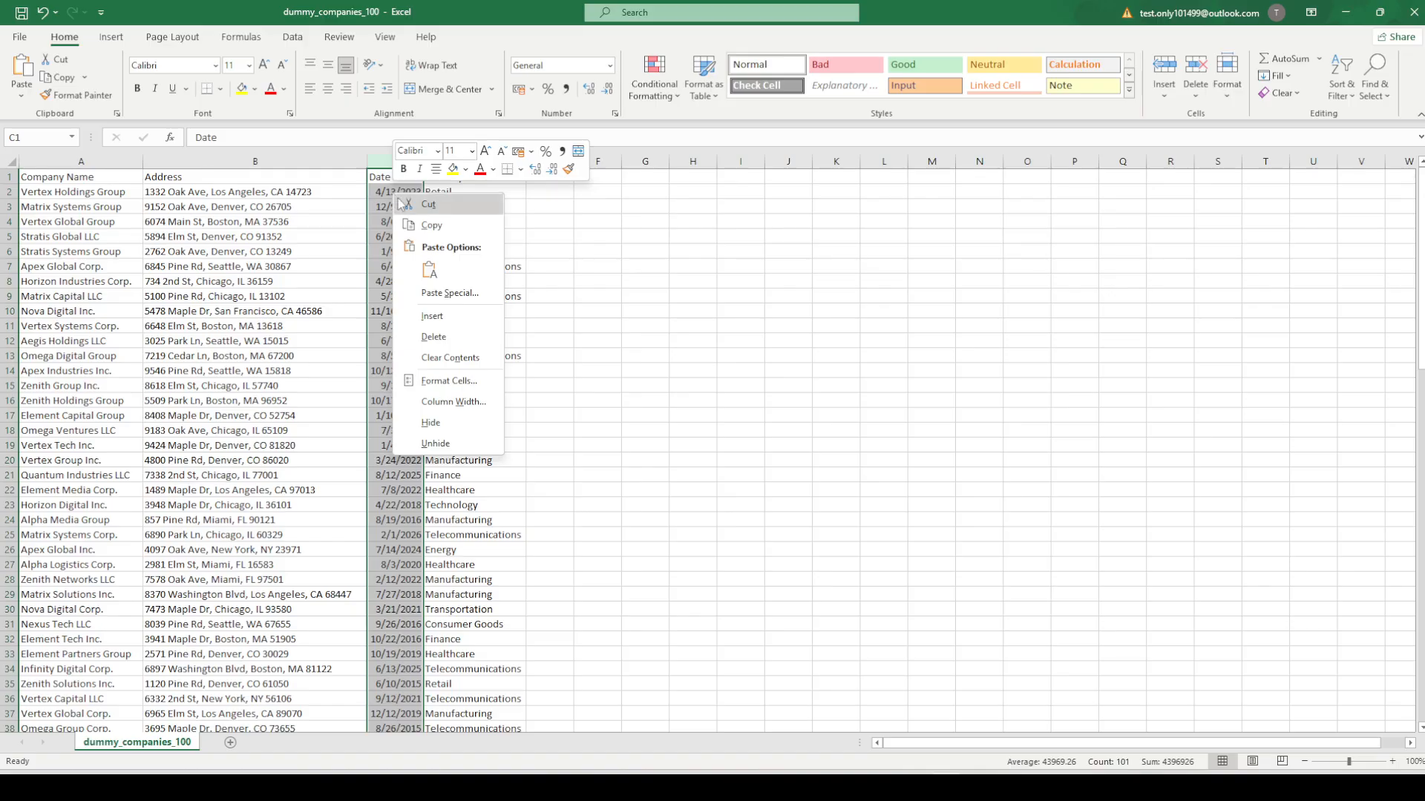
{"action": "left_click", "coordinate": [442, 380]}
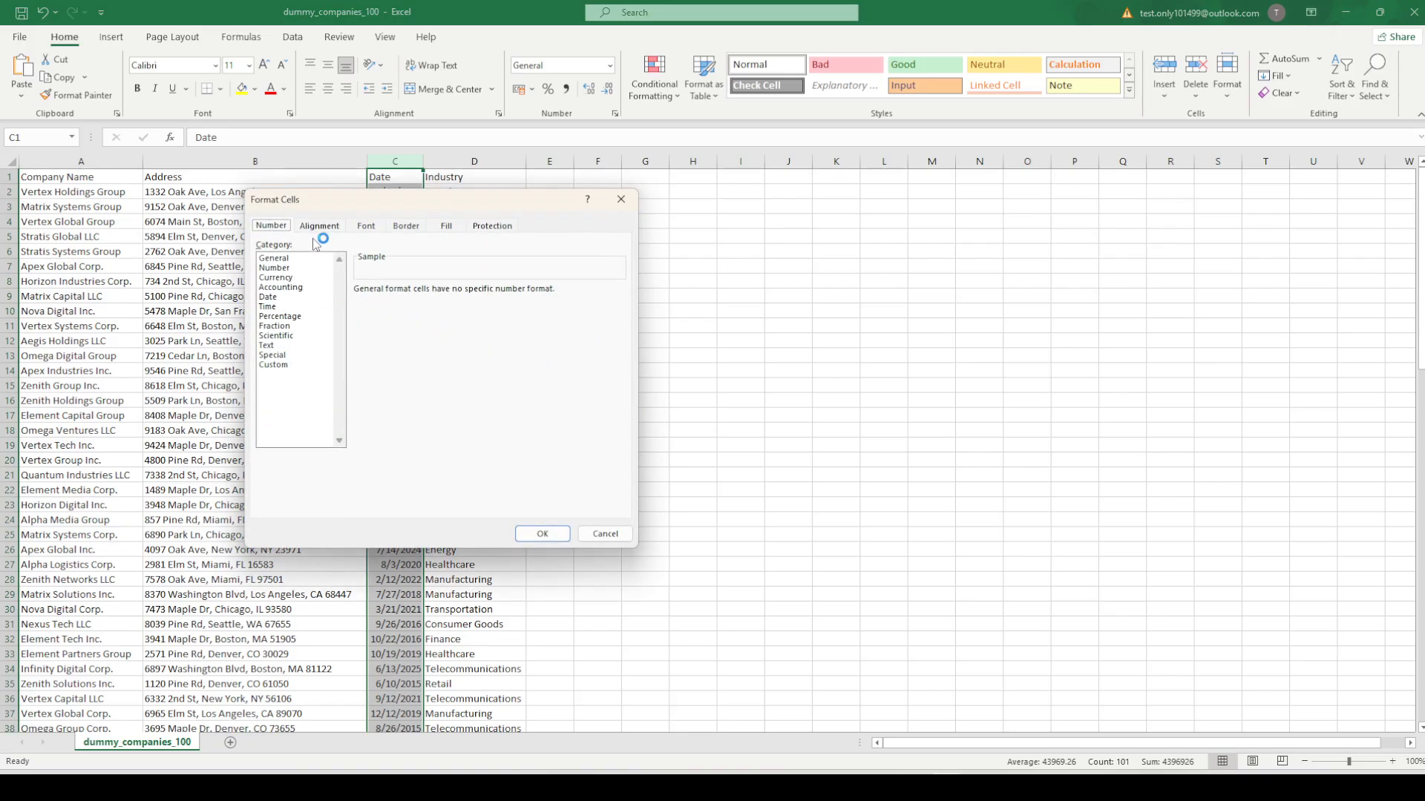
{"action": "left_click", "coordinate": [275, 268]}
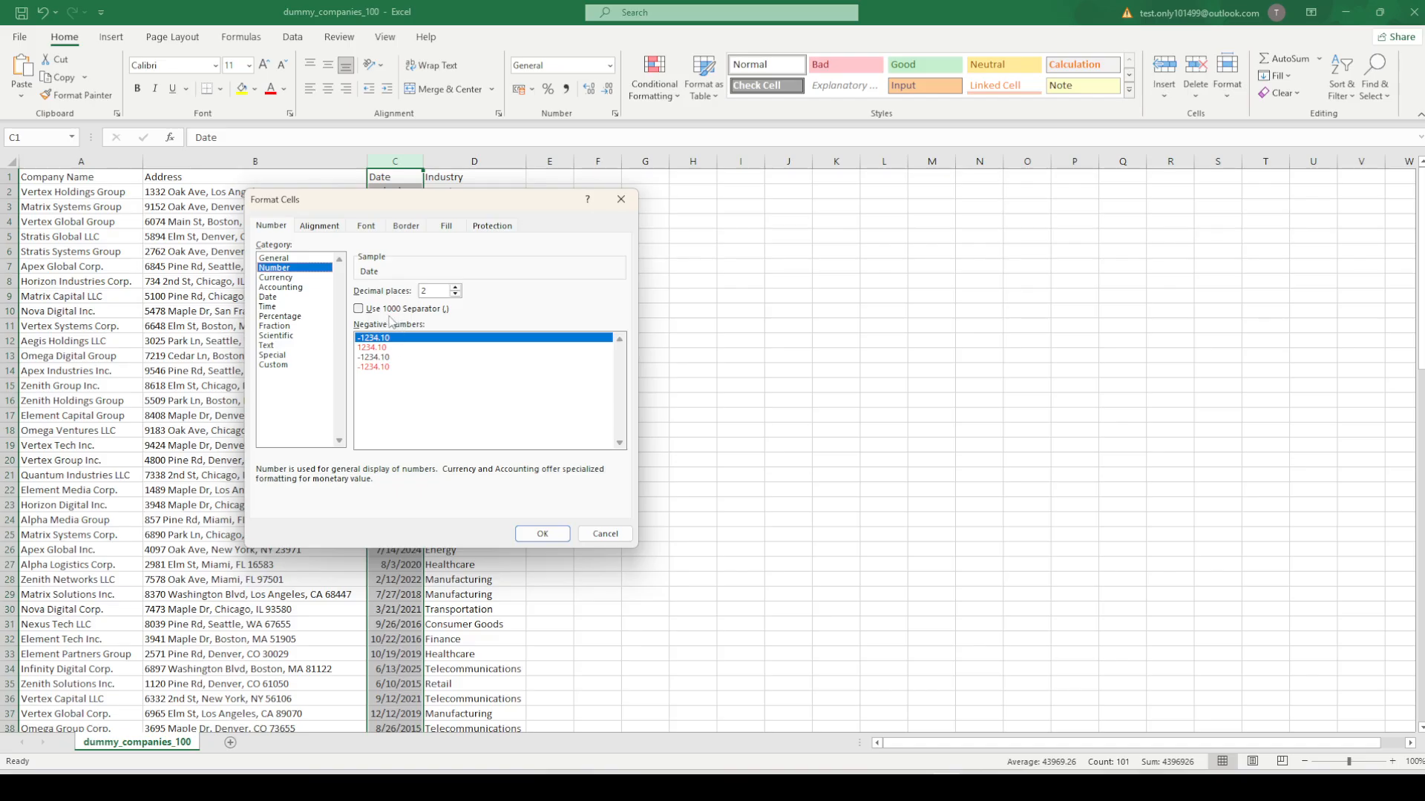
{"action": "left_click", "coordinate": [276, 297]}
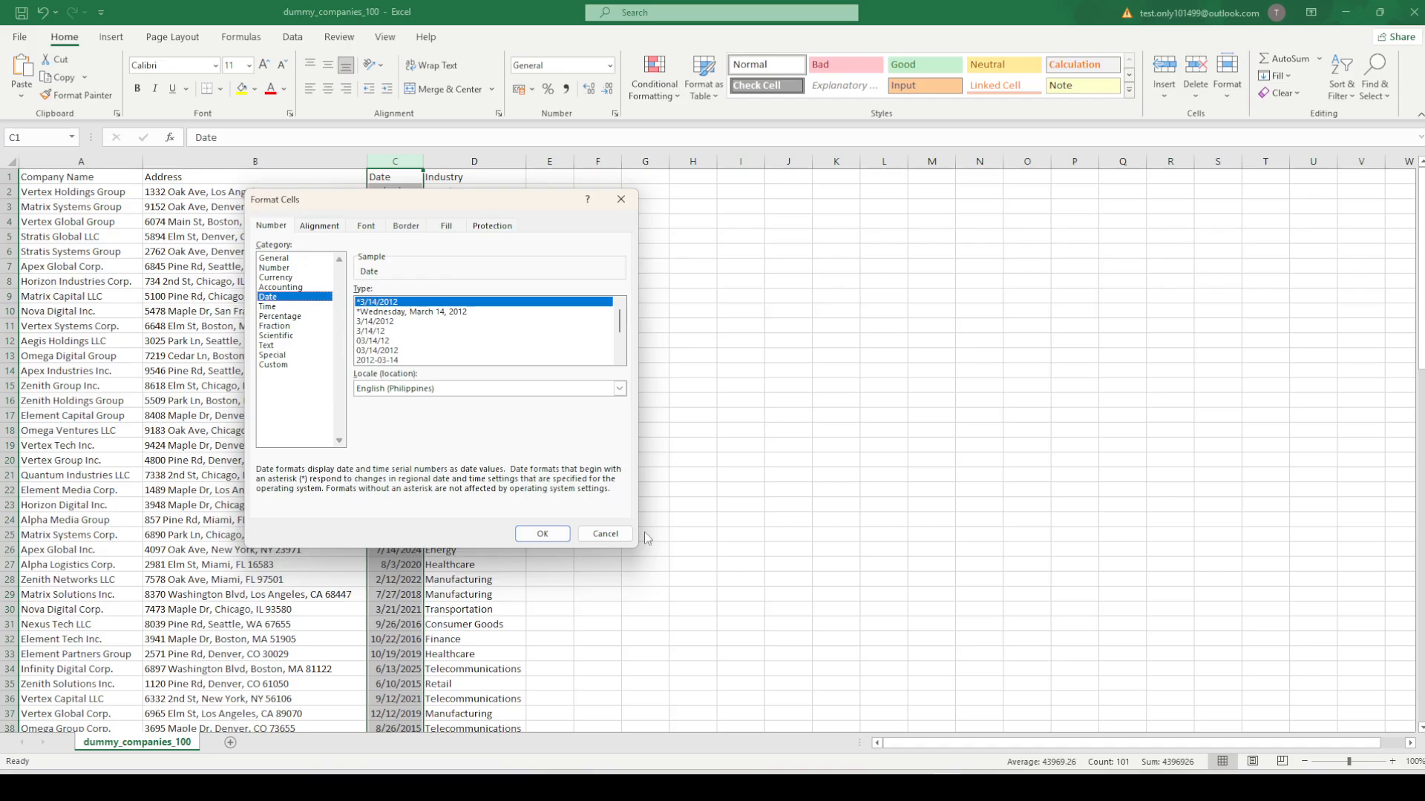
{"action": "left_click", "coordinate": [606, 535]}
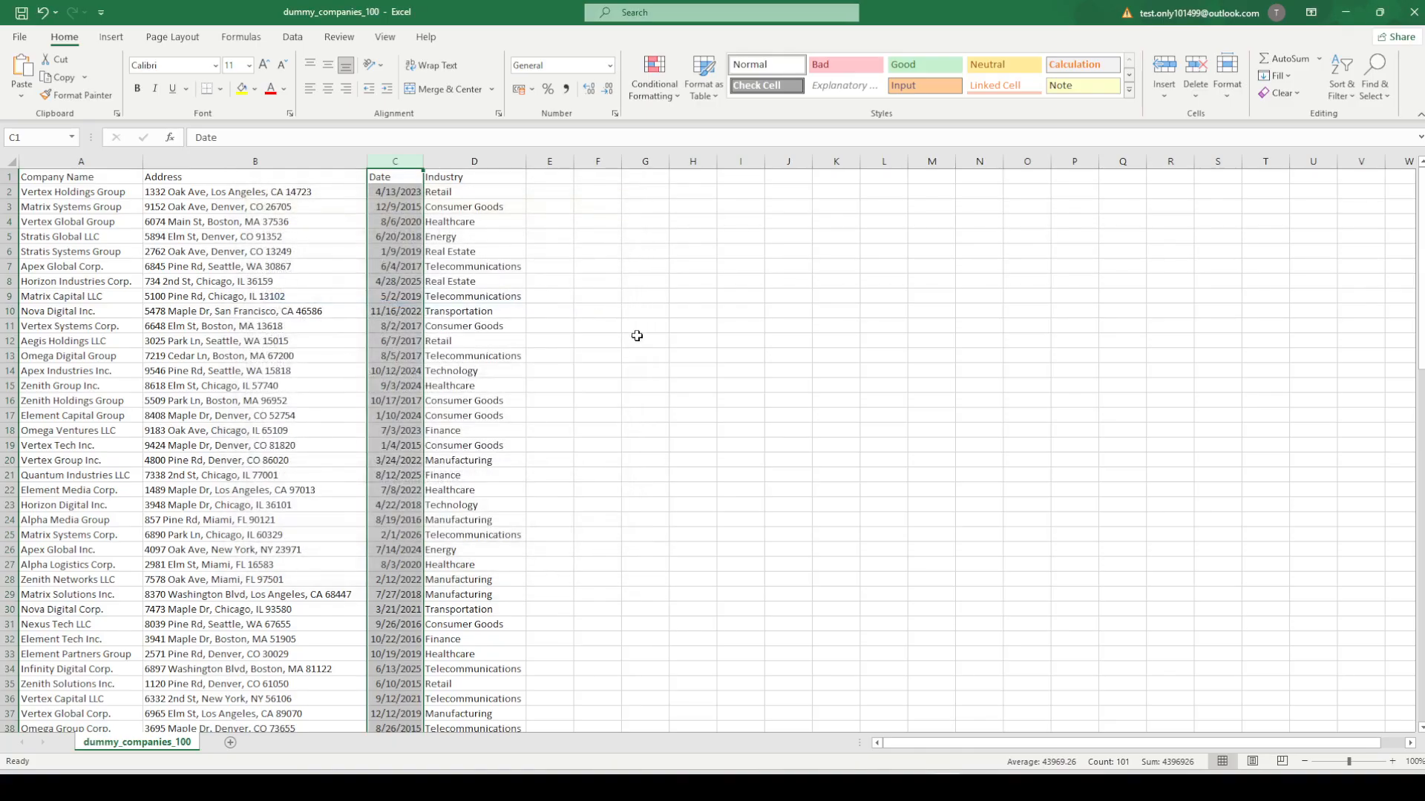
{"action": "left_click", "coordinate": [727, 370]}
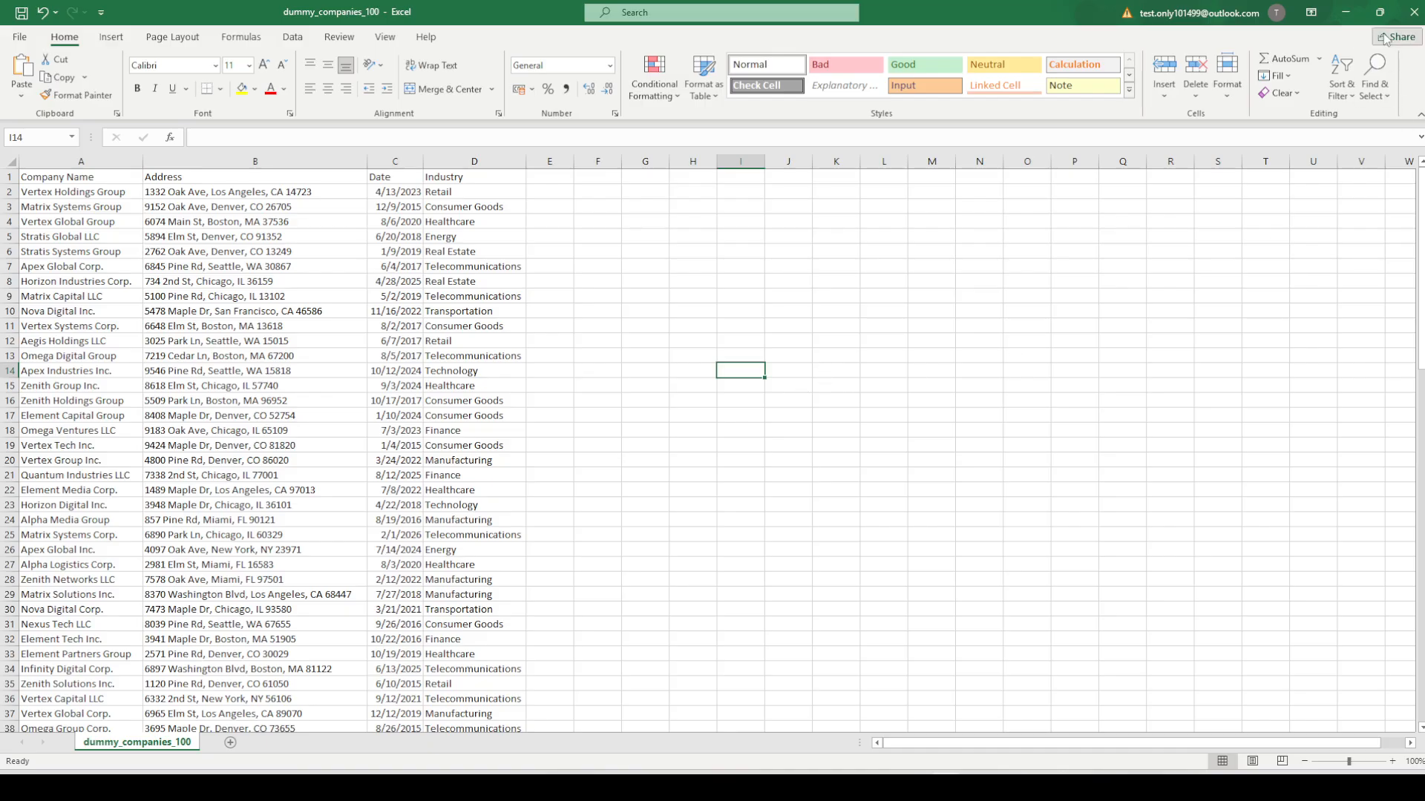
Switch to Airtable in the browser and look over its home page.
{"action": "left_click", "coordinate": [1346, 14]}
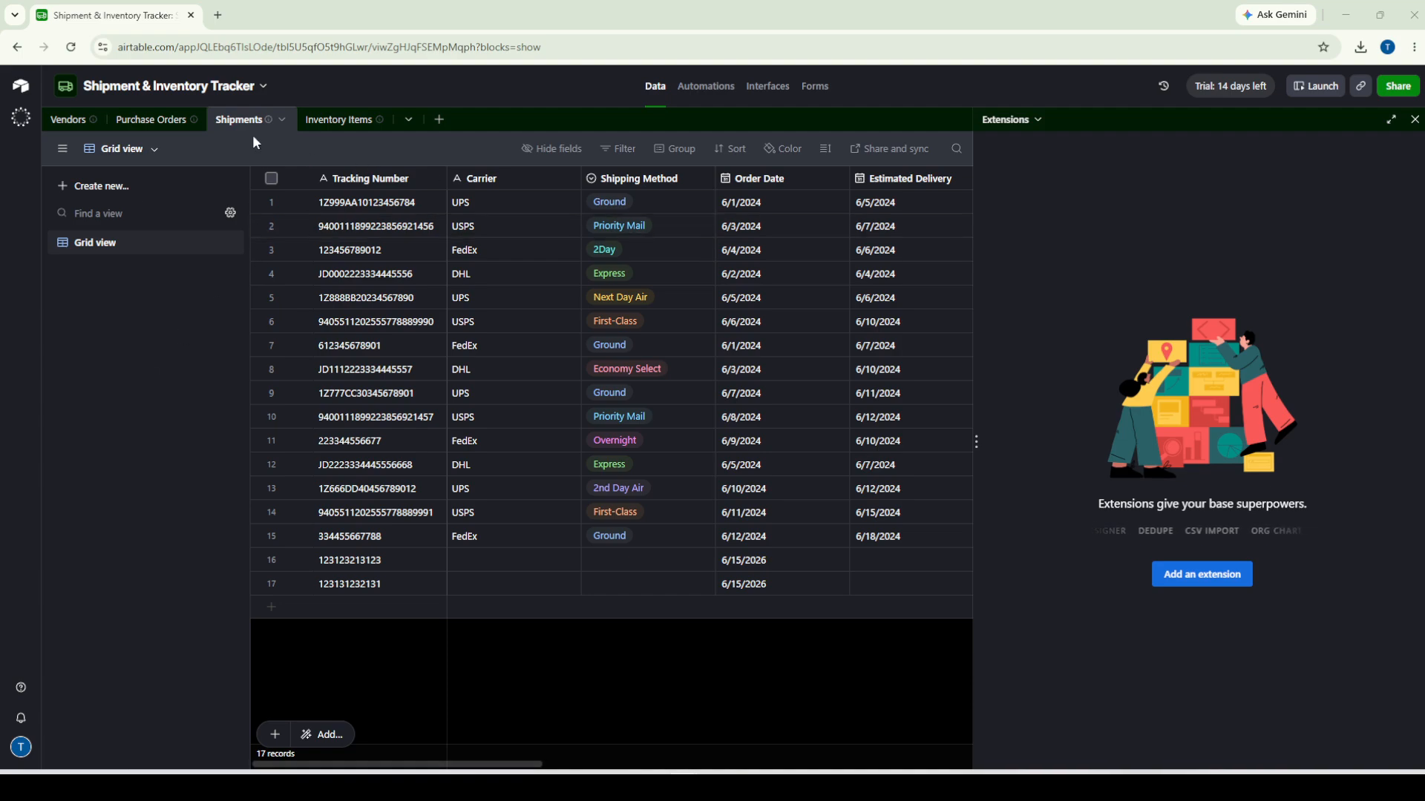
{"action": "left_click", "coordinate": [26, 84]}
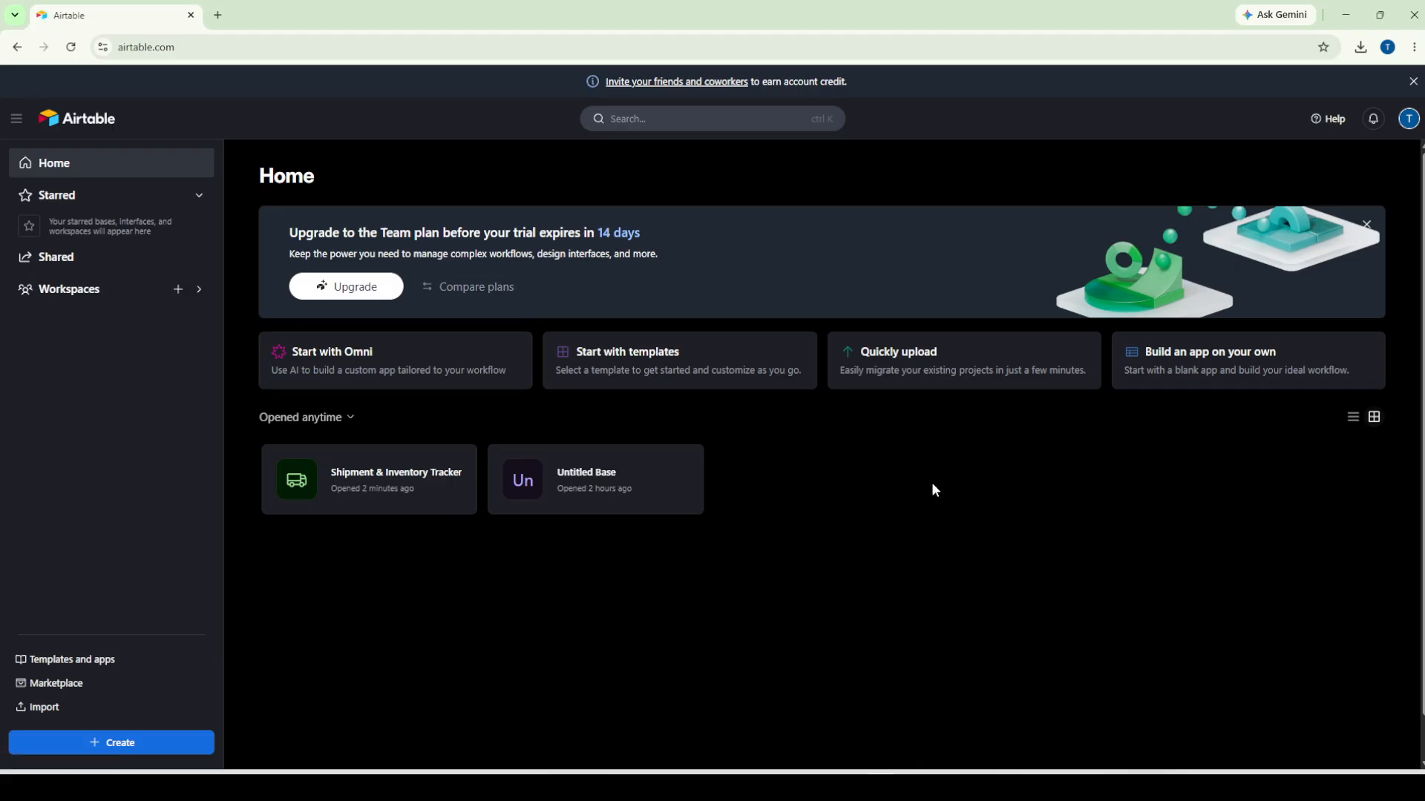
{"action": "scroll", "coordinate": [934, 502], "scroll_direction": "down", "scroll_amount": 1}
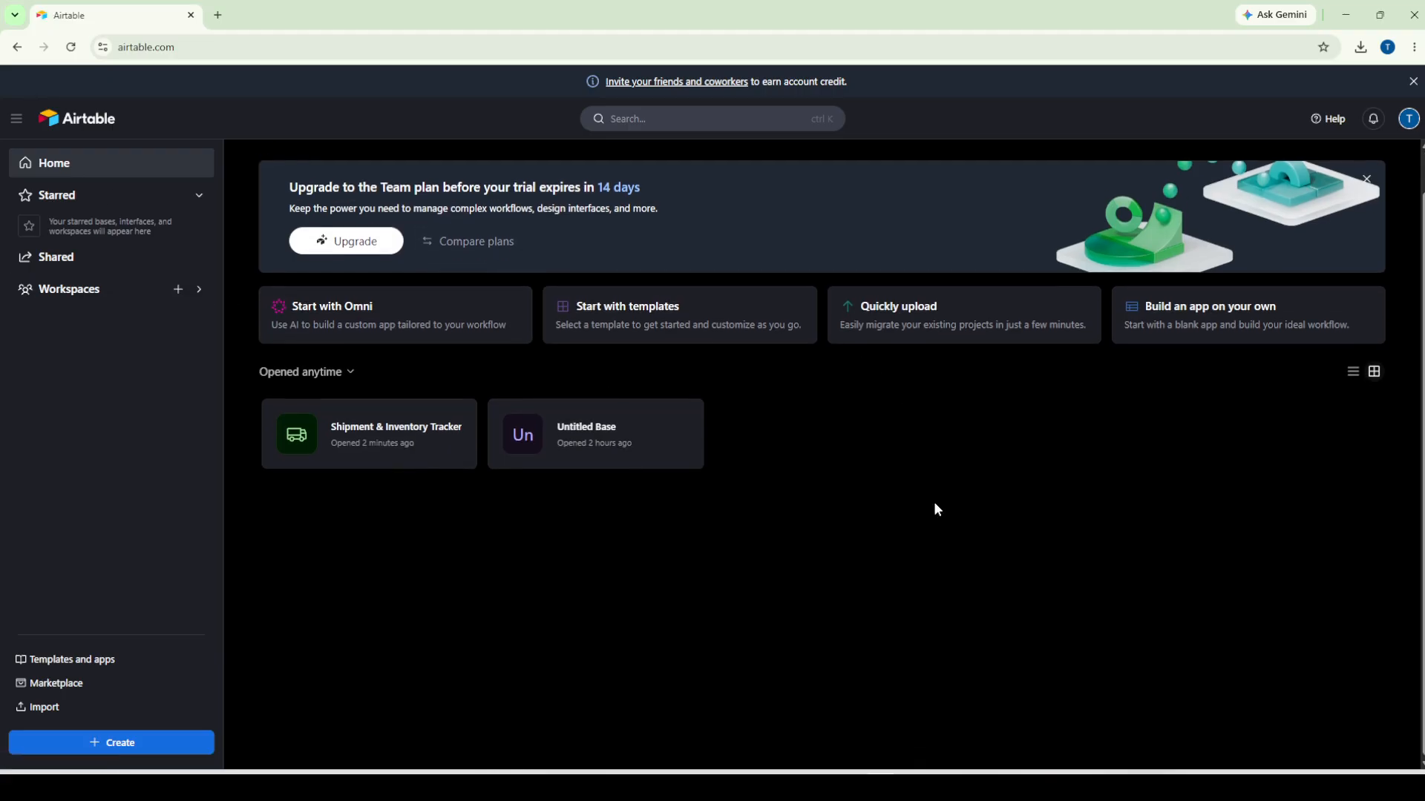
{"action": "scroll", "coordinate": [935, 506], "scroll_direction": "up", "scroll_amount": 1}
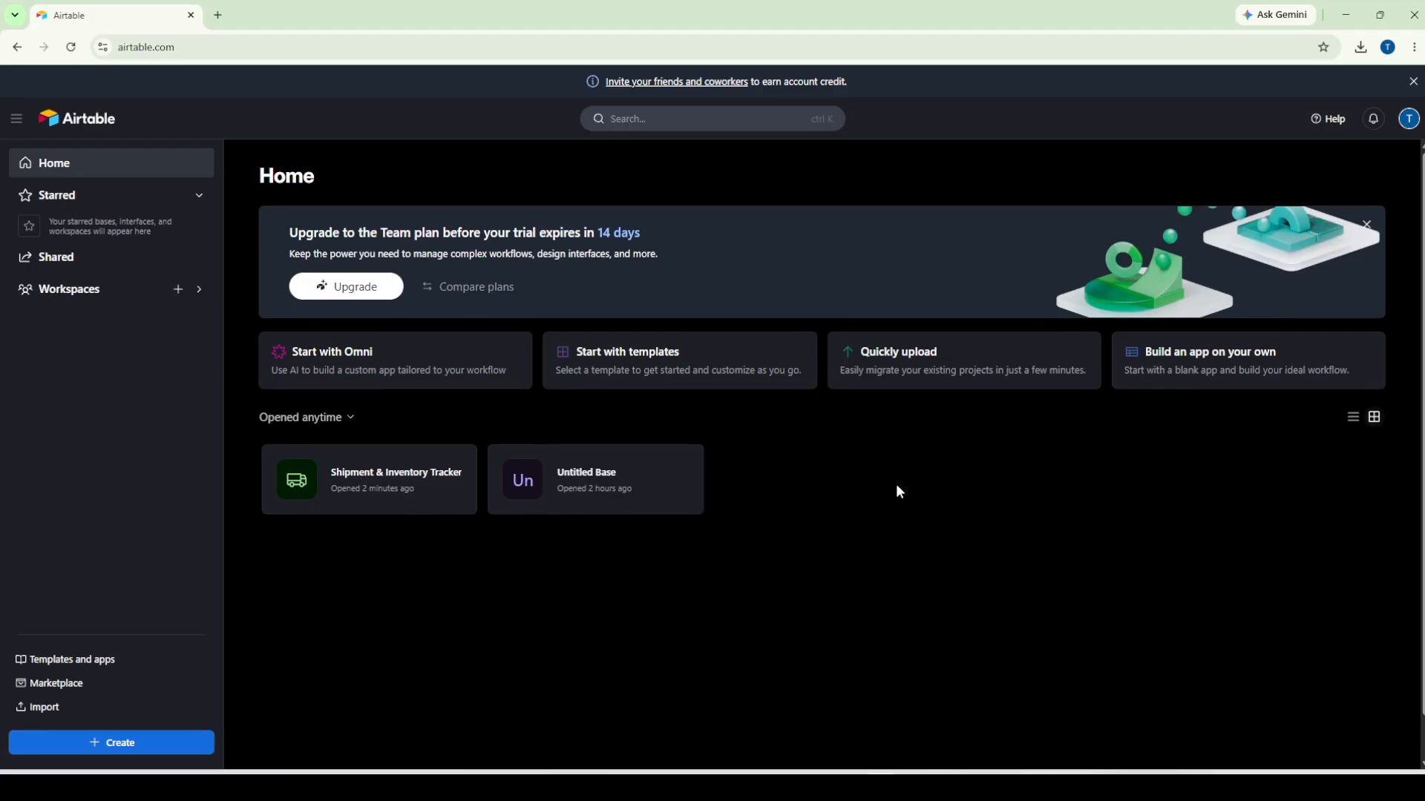
Open the Shipment & Inventory Tracker base and hide its Extensions pane.
{"action": "left_click", "coordinate": [371, 474]}
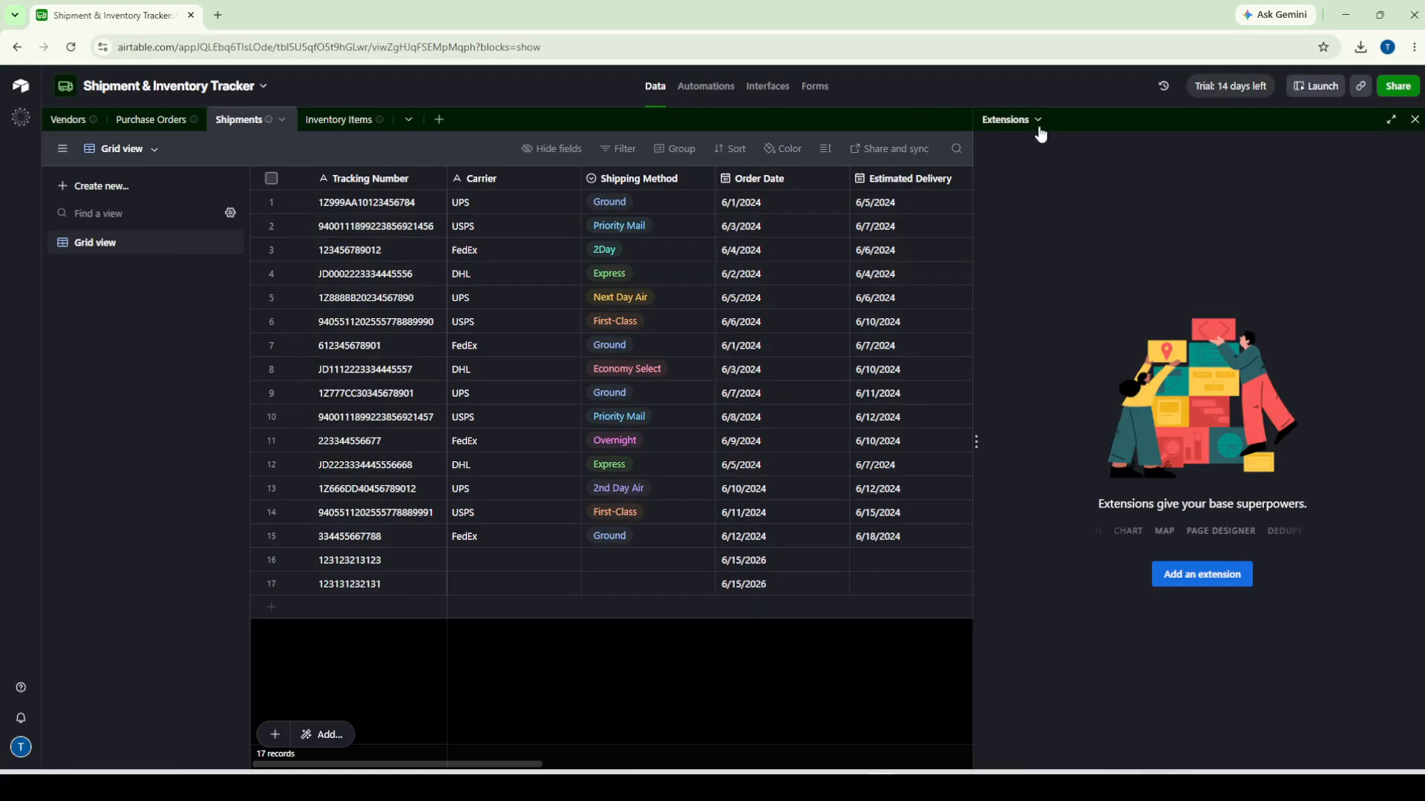
{"action": "left_click", "coordinate": [1022, 123]}
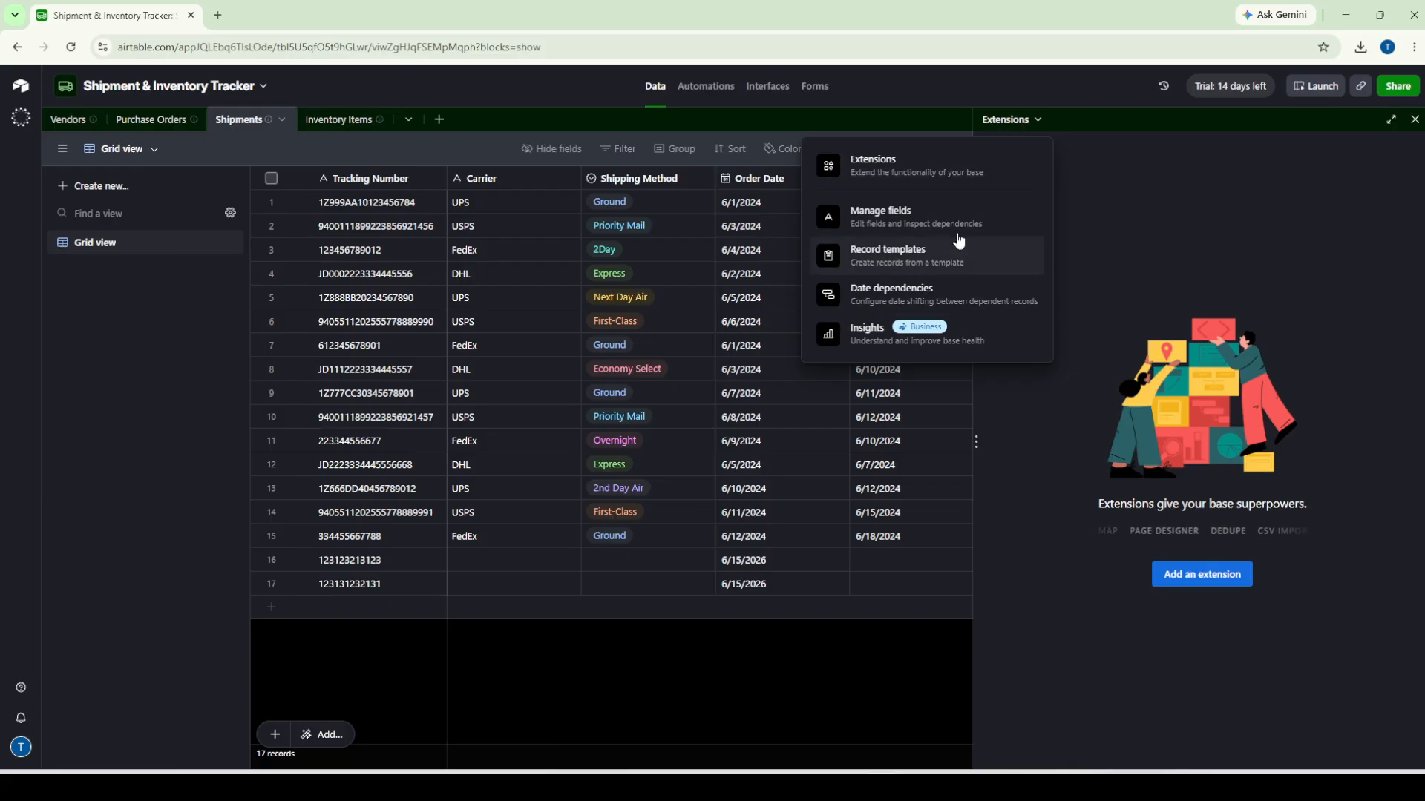
{"action": "left_click", "coordinate": [897, 172]}
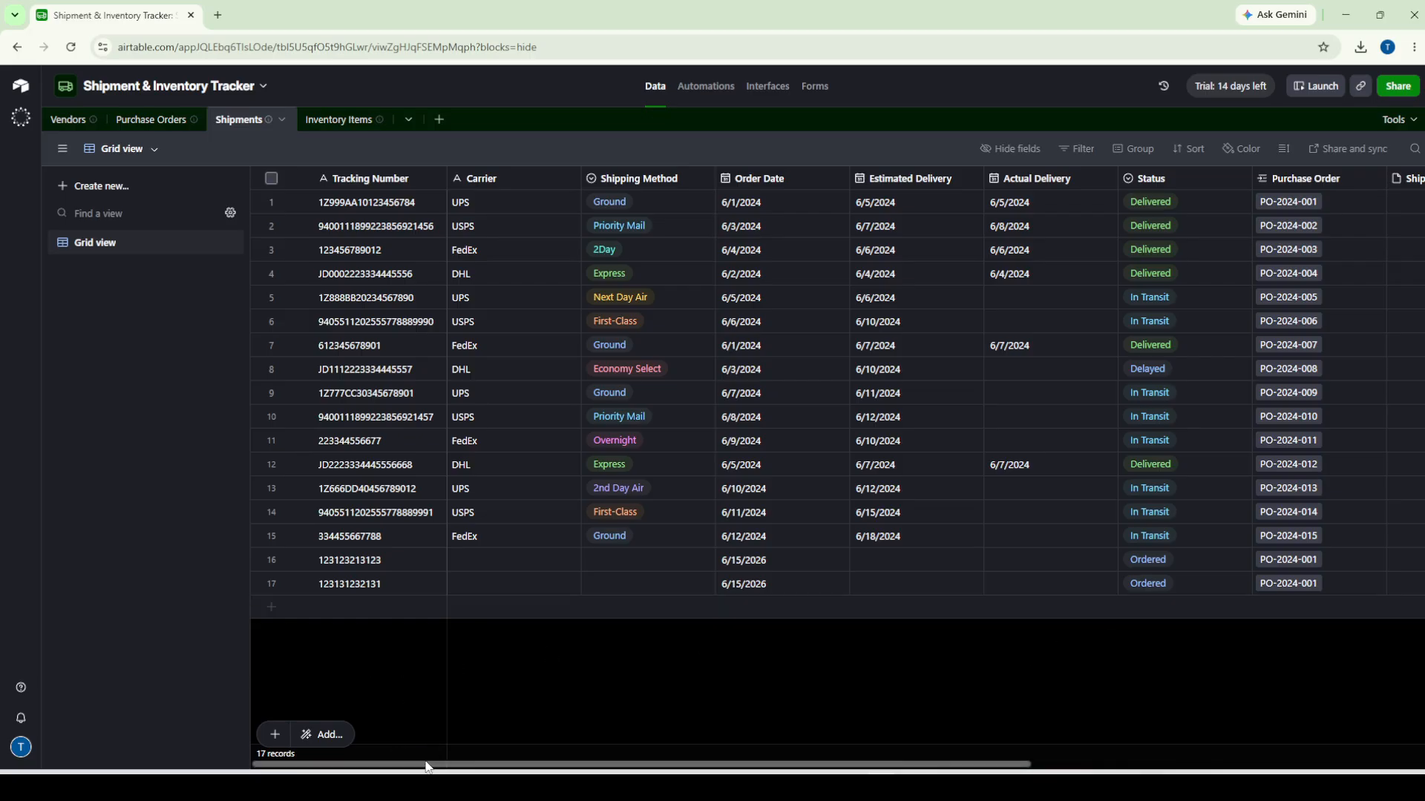
Browse the catalogue of views, automations, data imports and interfaces that can be added to the Shipments table, and close it.
{"action": "left_click", "coordinate": [335, 748]}
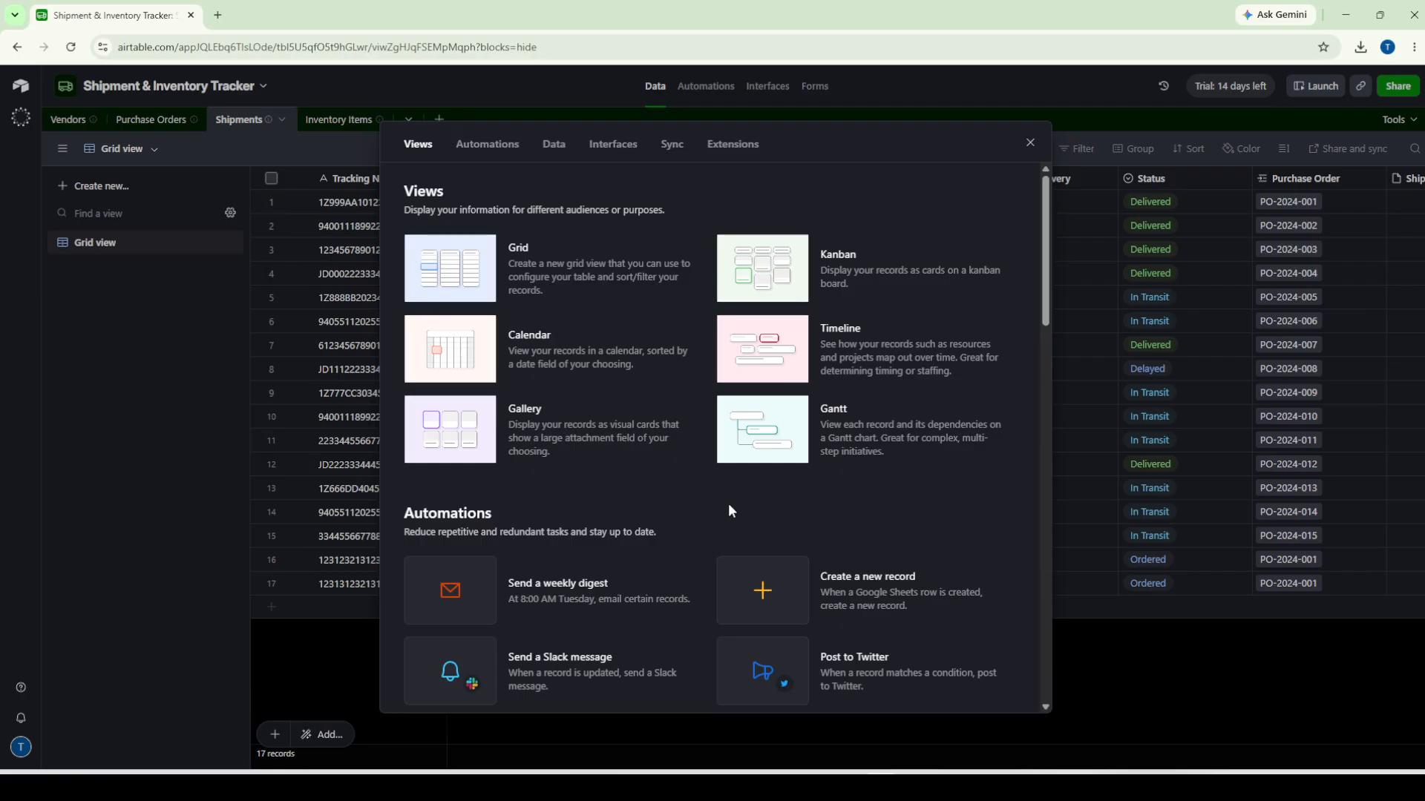
{"action": "scroll", "coordinate": [728, 512], "scroll_direction": "down", "scroll_amount": 4}
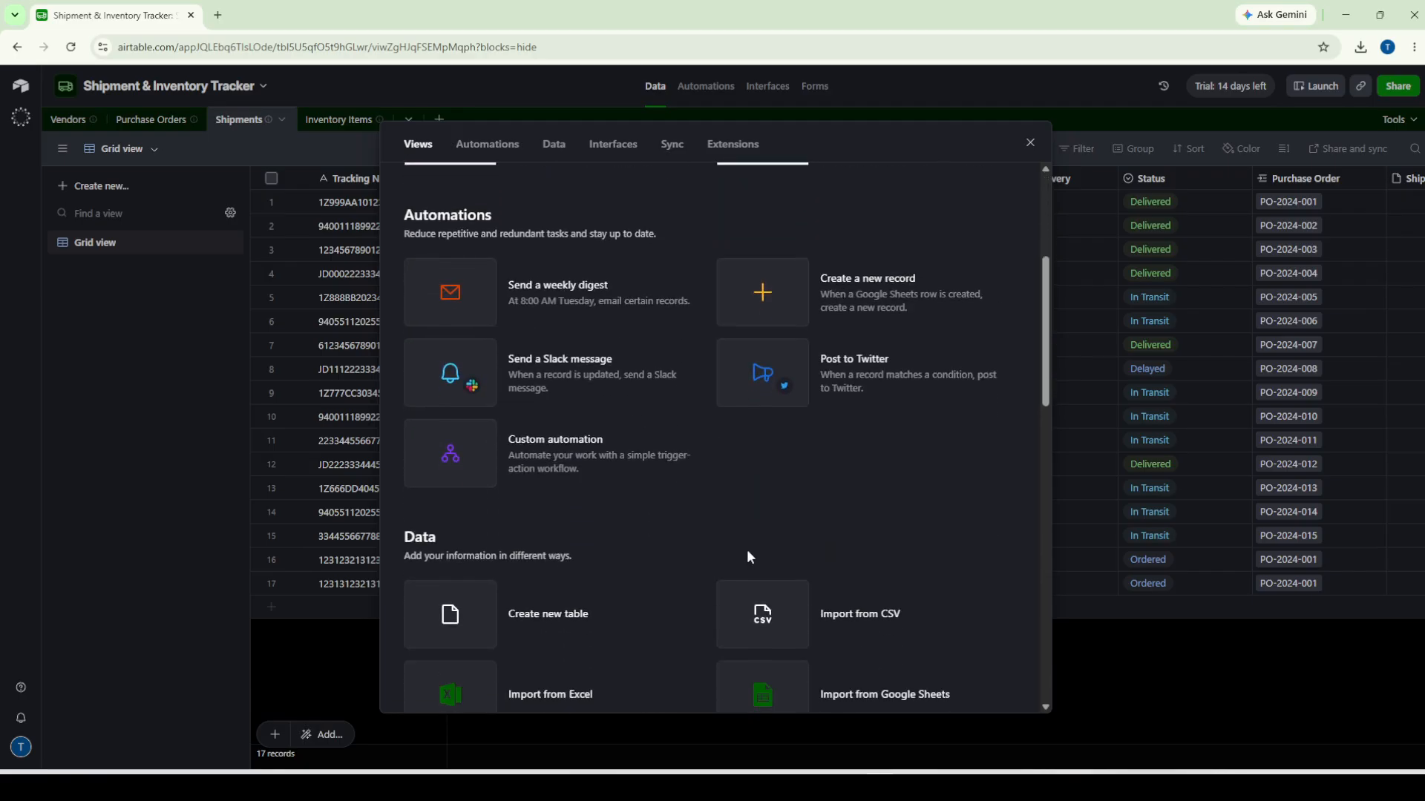
{"action": "scroll", "coordinate": [748, 557], "scroll_direction": "down", "scroll_amount": 12}
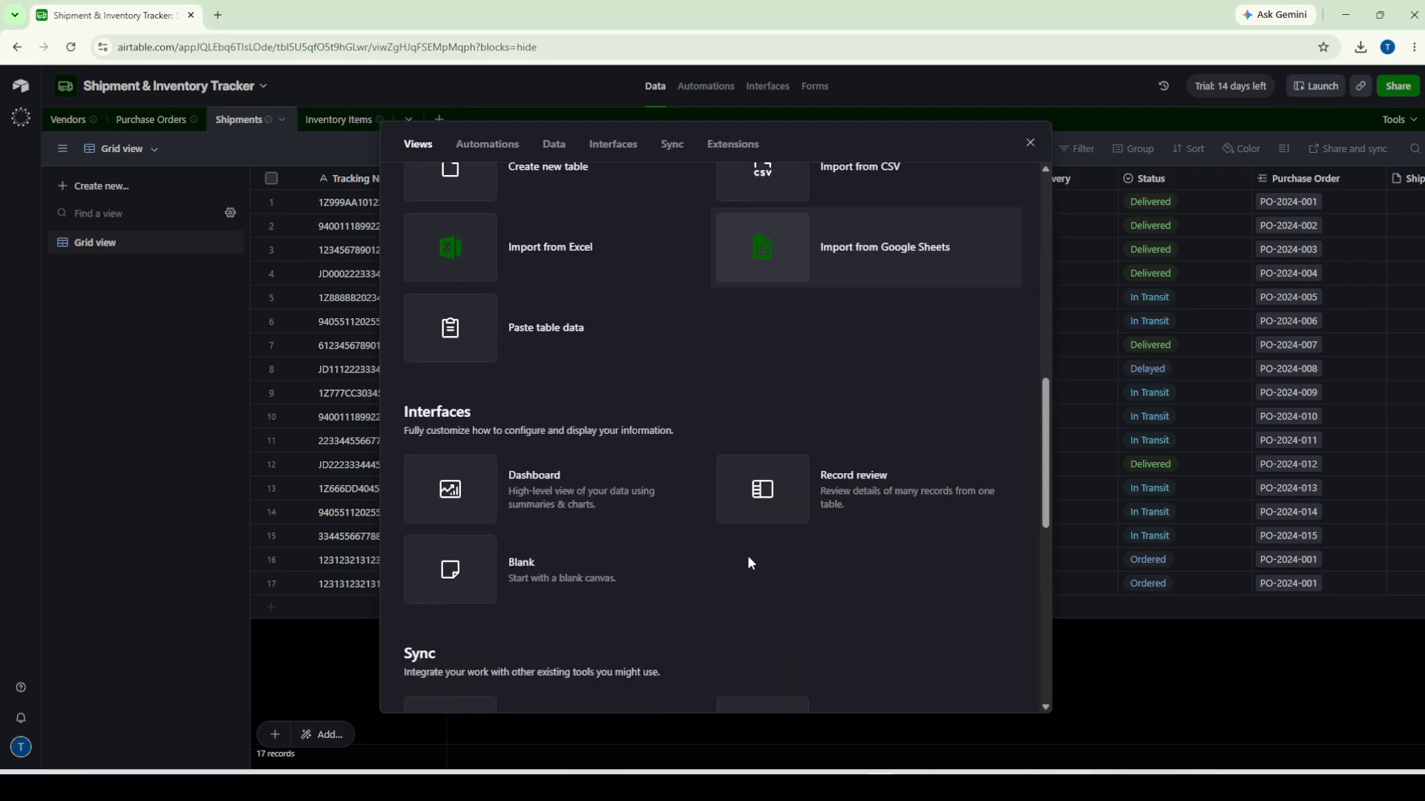
{"action": "scroll", "coordinate": [747, 561], "scroll_direction": "down", "scroll_amount": 3}
{"action": "left_click", "coordinate": [1261, 616]}
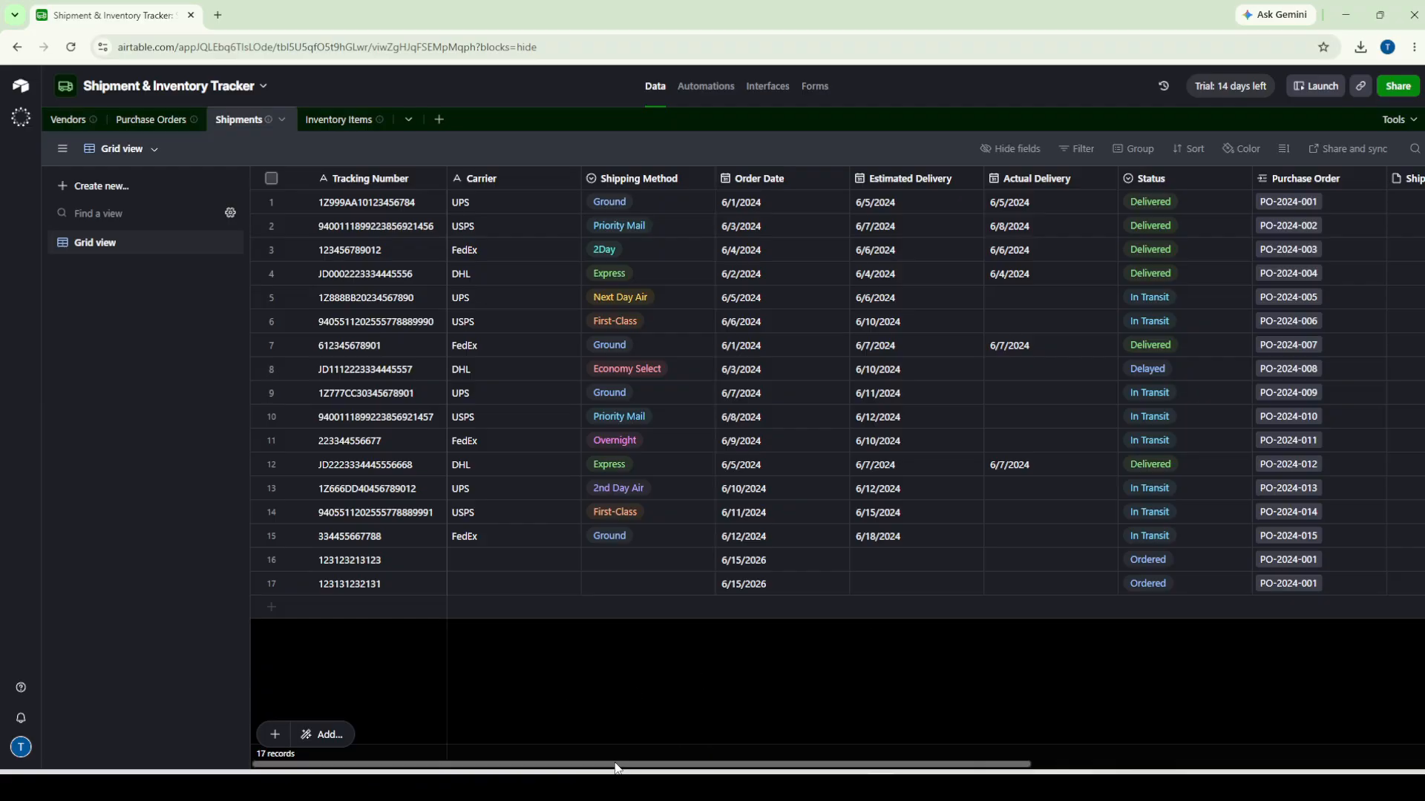
{"action": "left_click_drag", "start_coordinate": [615, 768], "coordinate": [467, 713]}
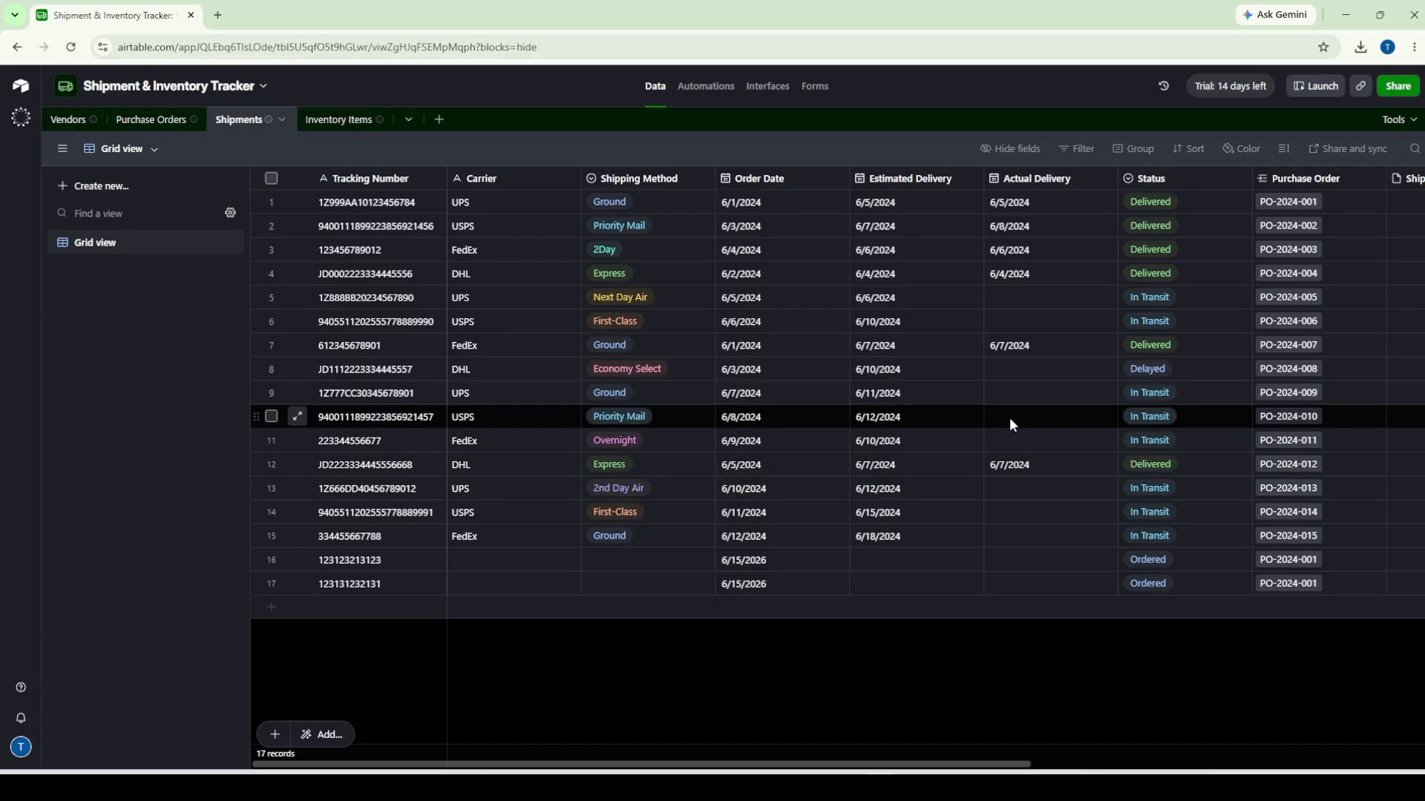
Open a new Incognito browser window and close it again.
{"action": "left_click", "coordinate": [1414, 47]}
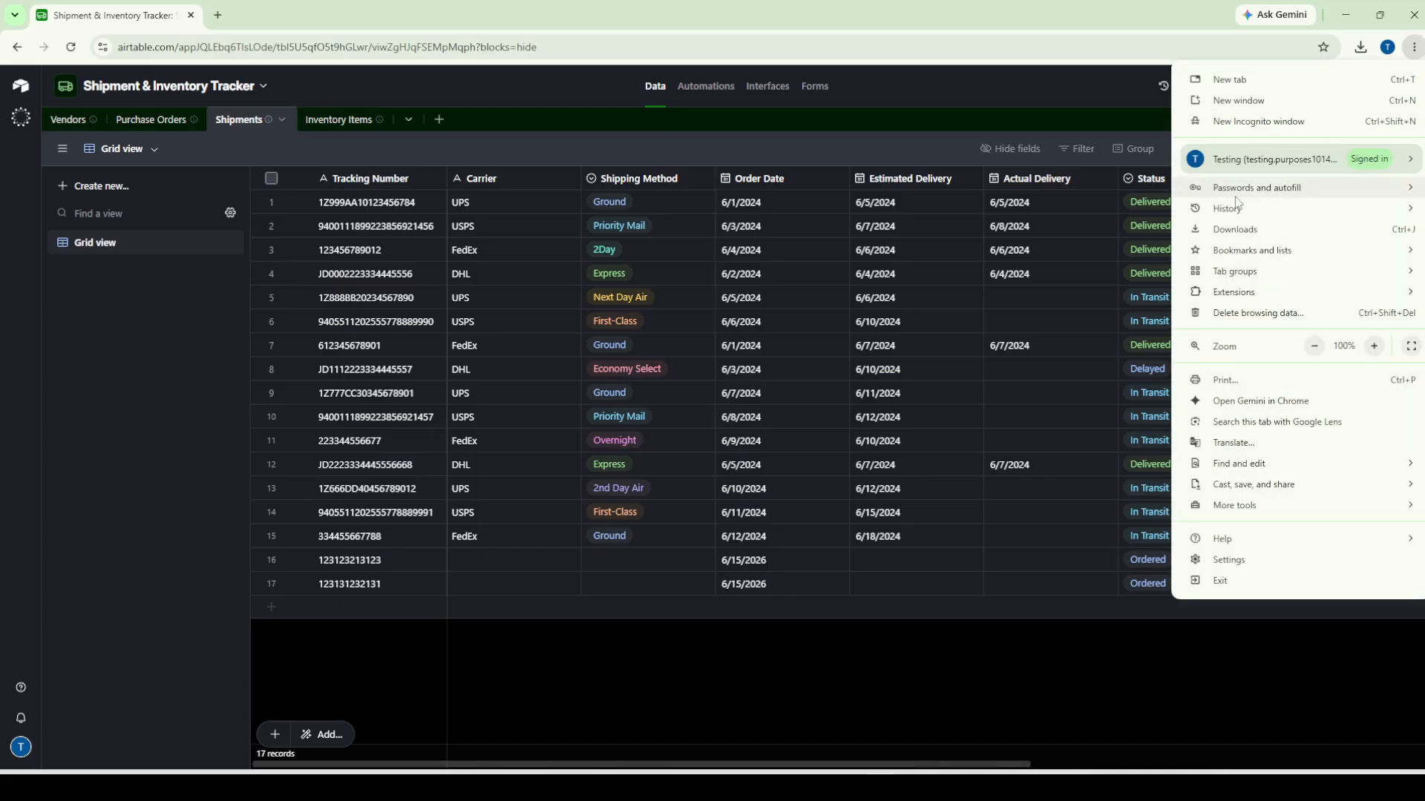
{"action": "left_click", "coordinate": [1265, 124]}
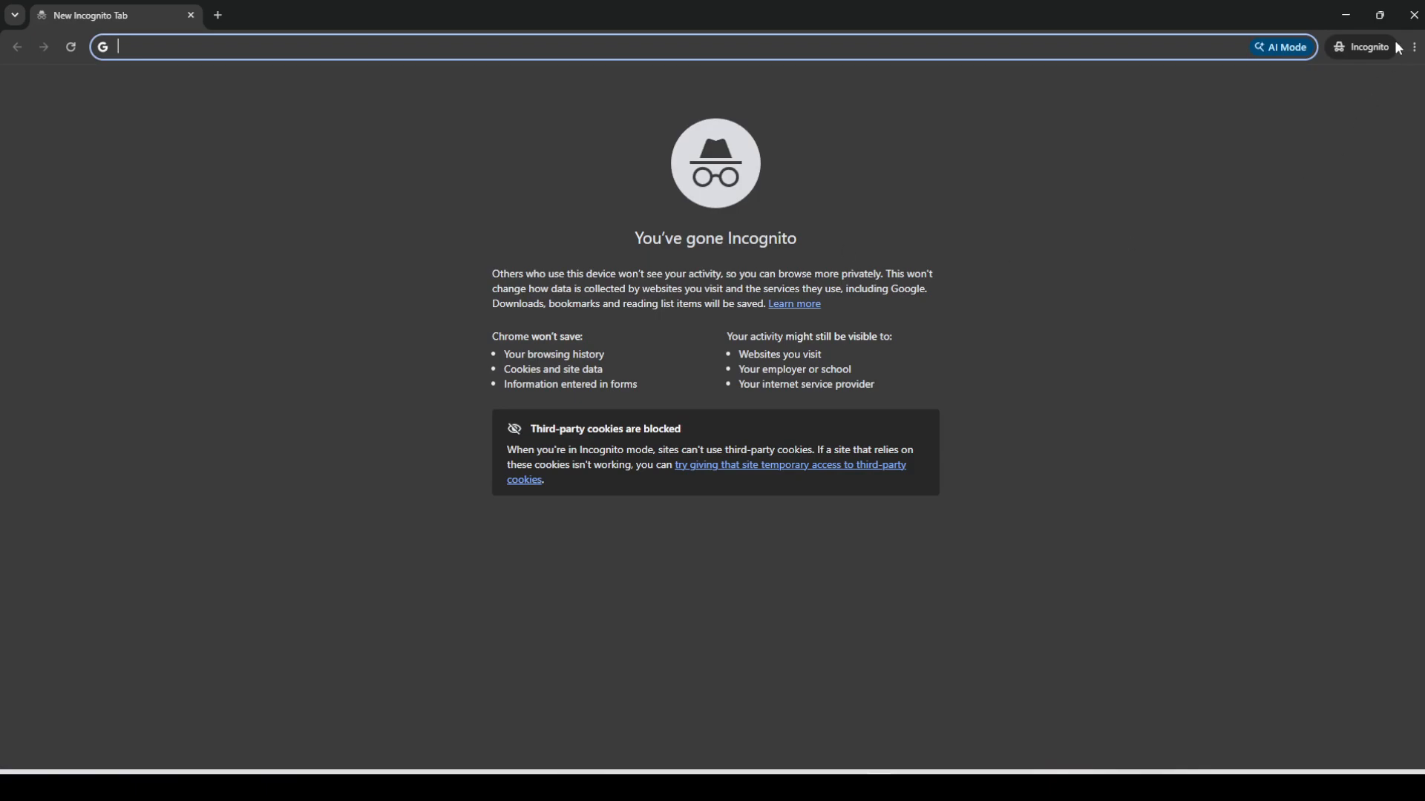
{"action": "left_click", "coordinate": [1414, 15]}
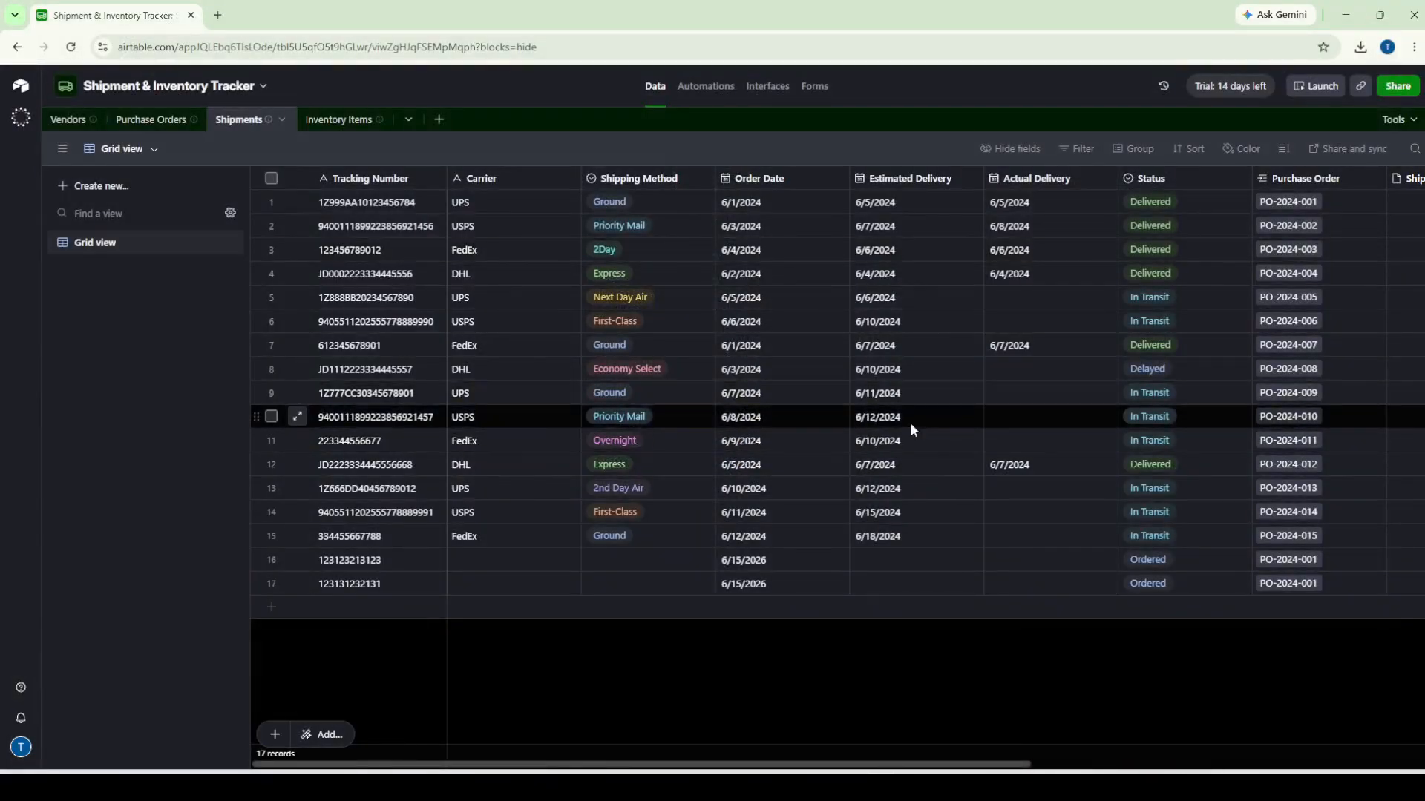